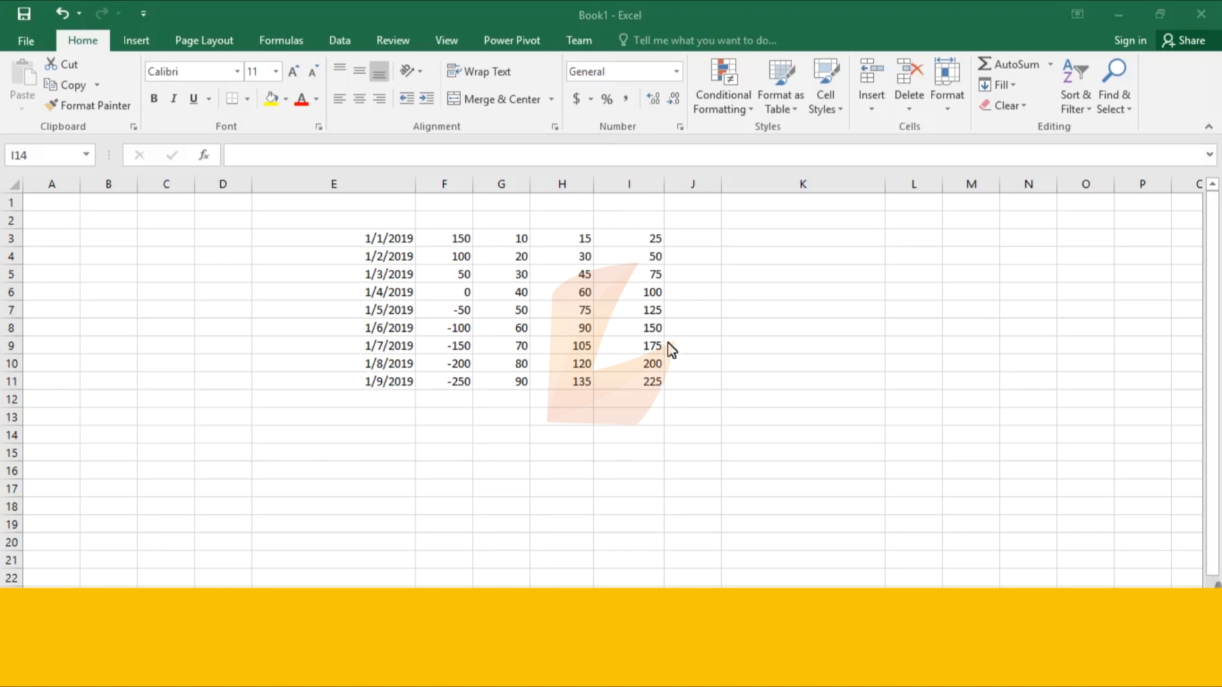
Step: Apply the Long Date number format to the dates in cells E3:E11
{"action": "left_click", "coordinate": [387, 242]}
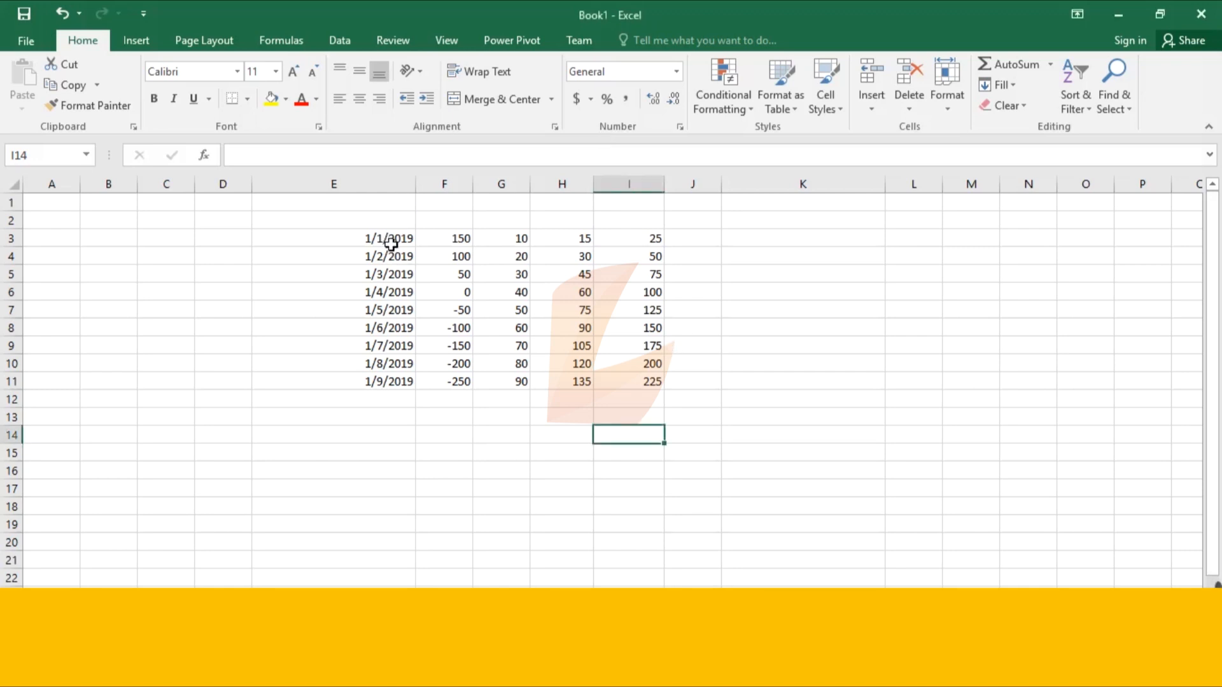
{"action": "left_click", "coordinate": [396, 245]}
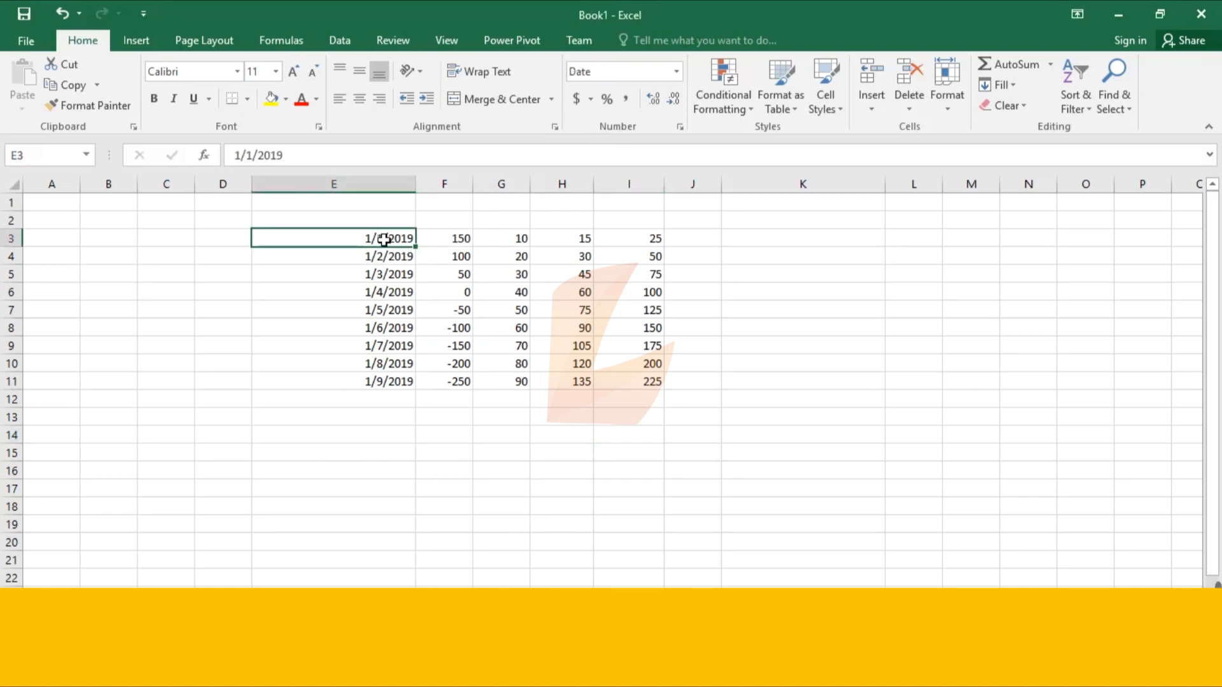
{"action": "mouse_move", "coordinate": [377, 248]}
{"action": "left_mouse_down"}
{"action": "mouse_move", "coordinate": [381, 327]}
{"action": "mouse_move", "coordinate": [364, 380]}
{"action": "left_mouse_up"}
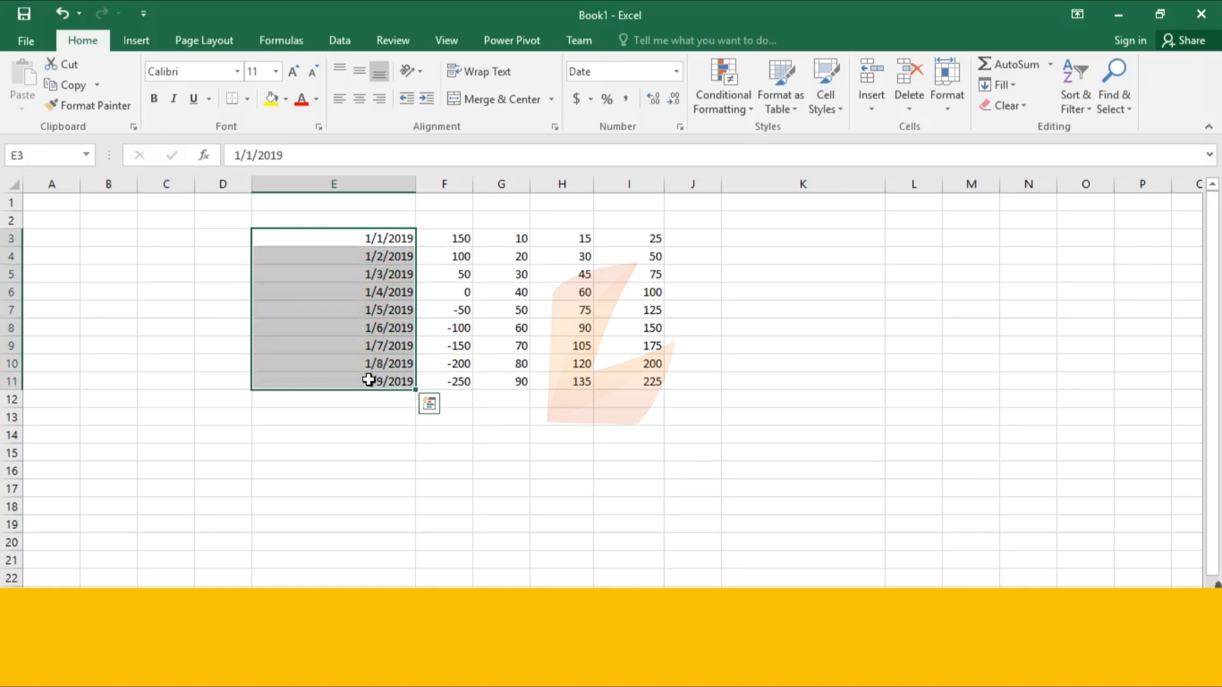
{"action": "left_click", "coordinate": [676, 71]}
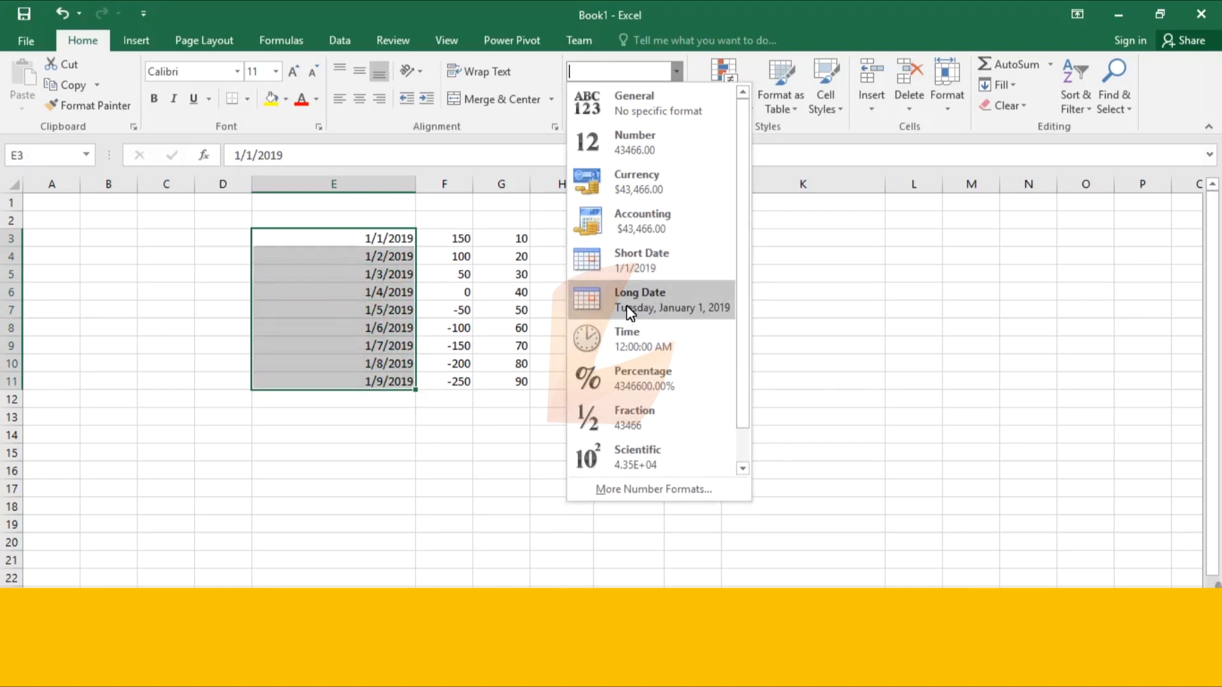
{"action": "left_click", "coordinate": [673, 312]}
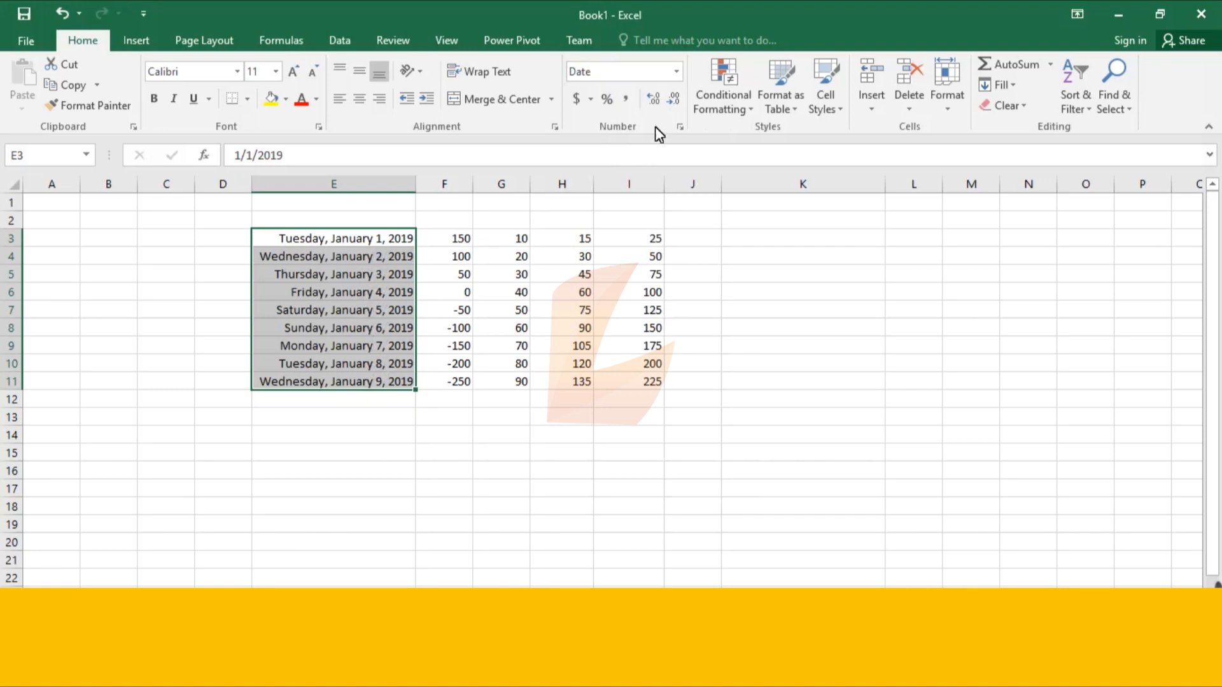
Step: Switch the dates in E3:E11 to the Short Date format and back to Long Date
{"action": "left_click", "coordinate": [677, 72]}
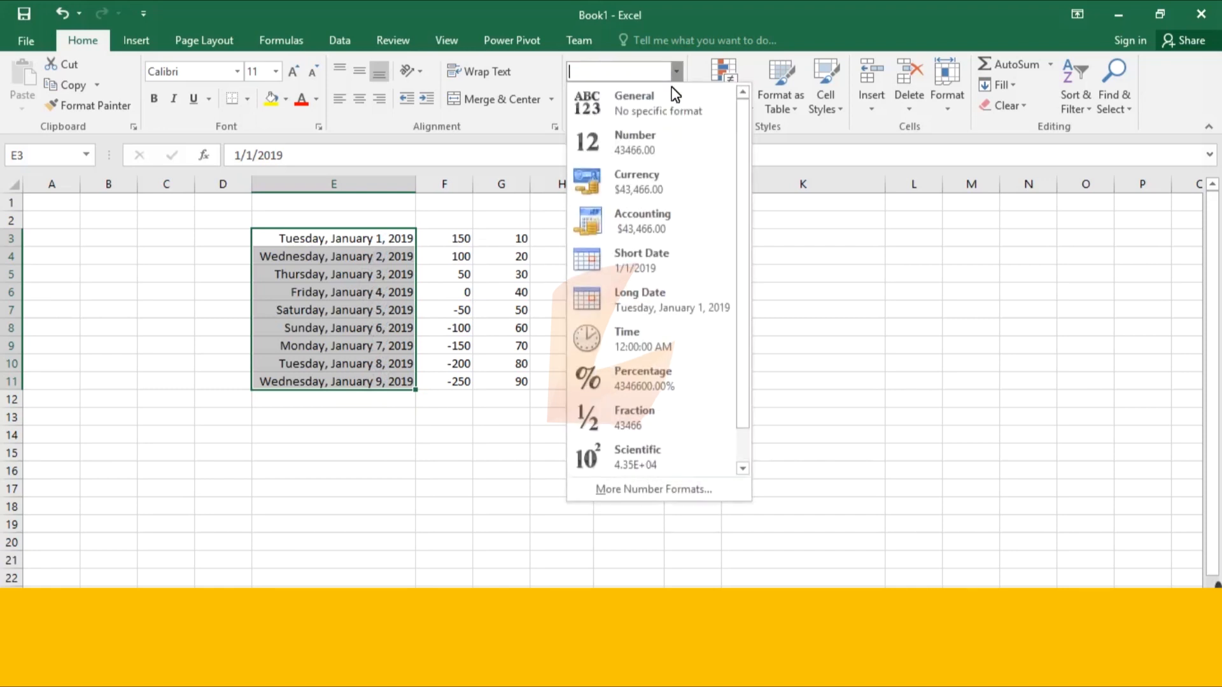
{"action": "left_click", "coordinate": [665, 279]}
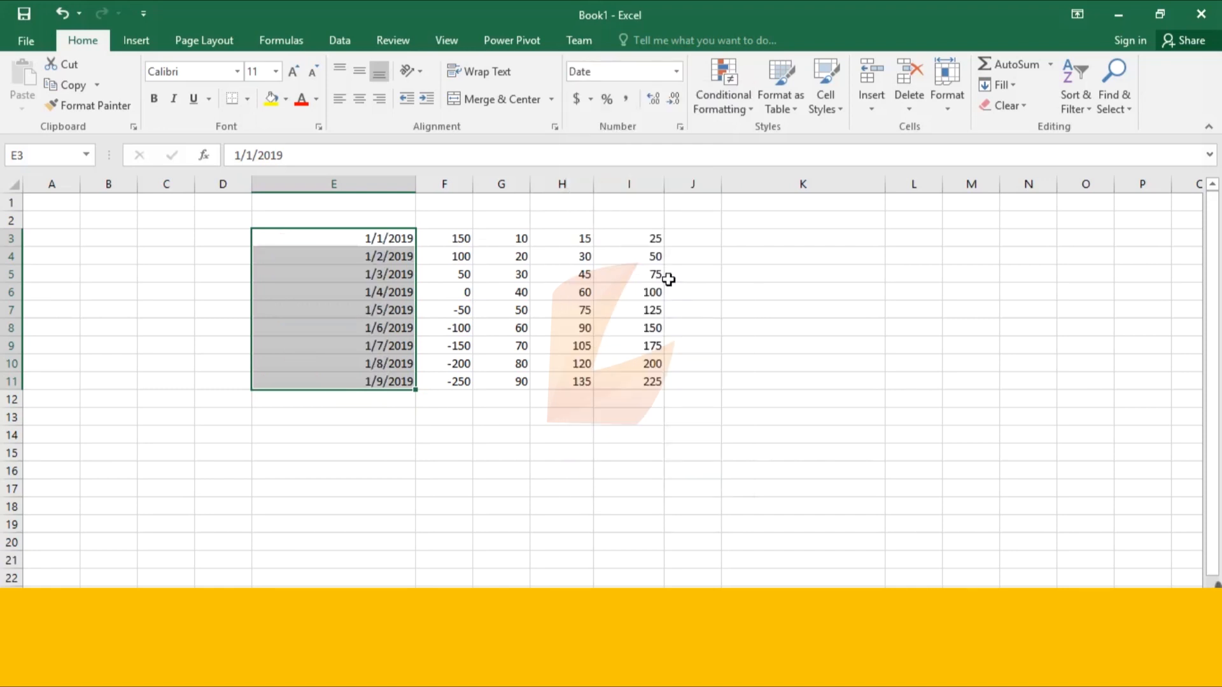
{"action": "left_click", "coordinate": [676, 72]}
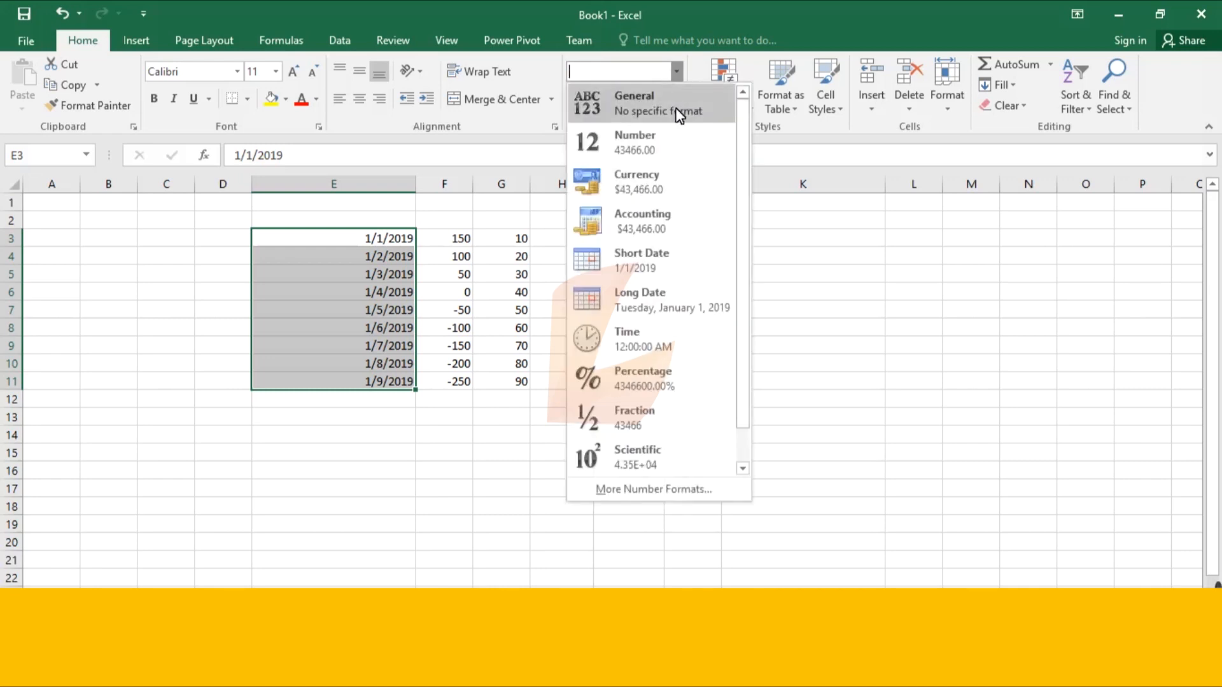
{"action": "left_click", "coordinate": [692, 307]}
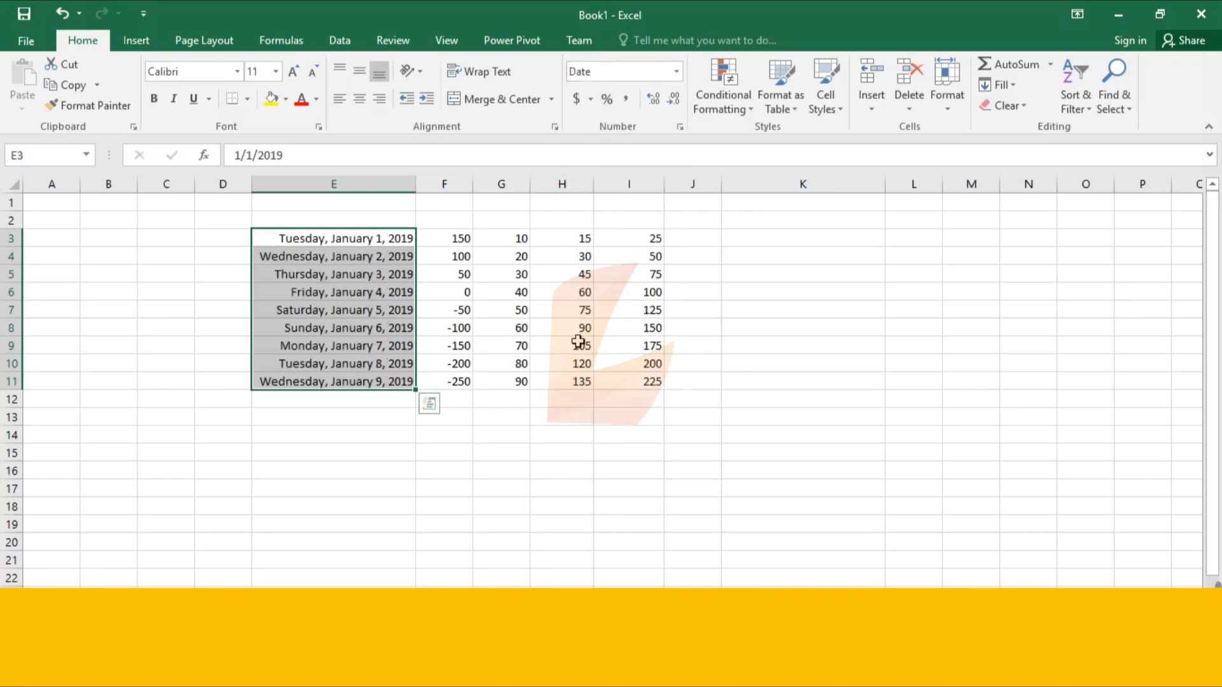
Step: Try the Time format and the Percentage format on the date cells E3:E11
{"action": "left_click", "coordinate": [677, 72]}
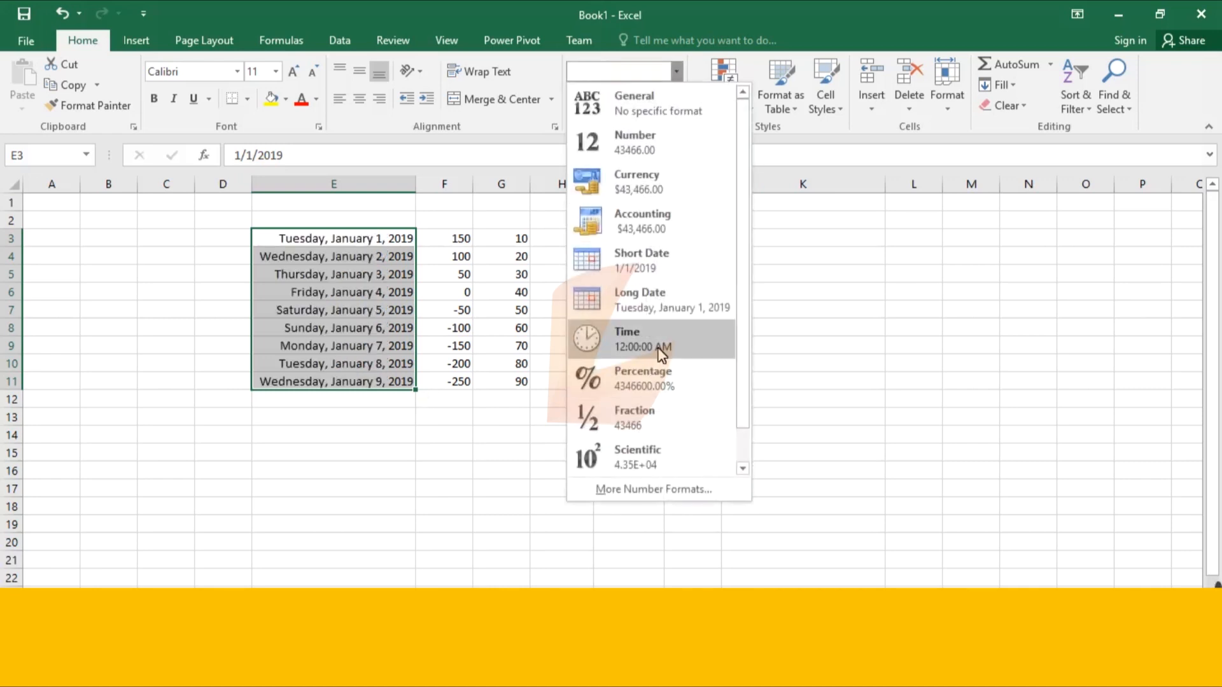
{"action": "left_click", "coordinate": [636, 351]}
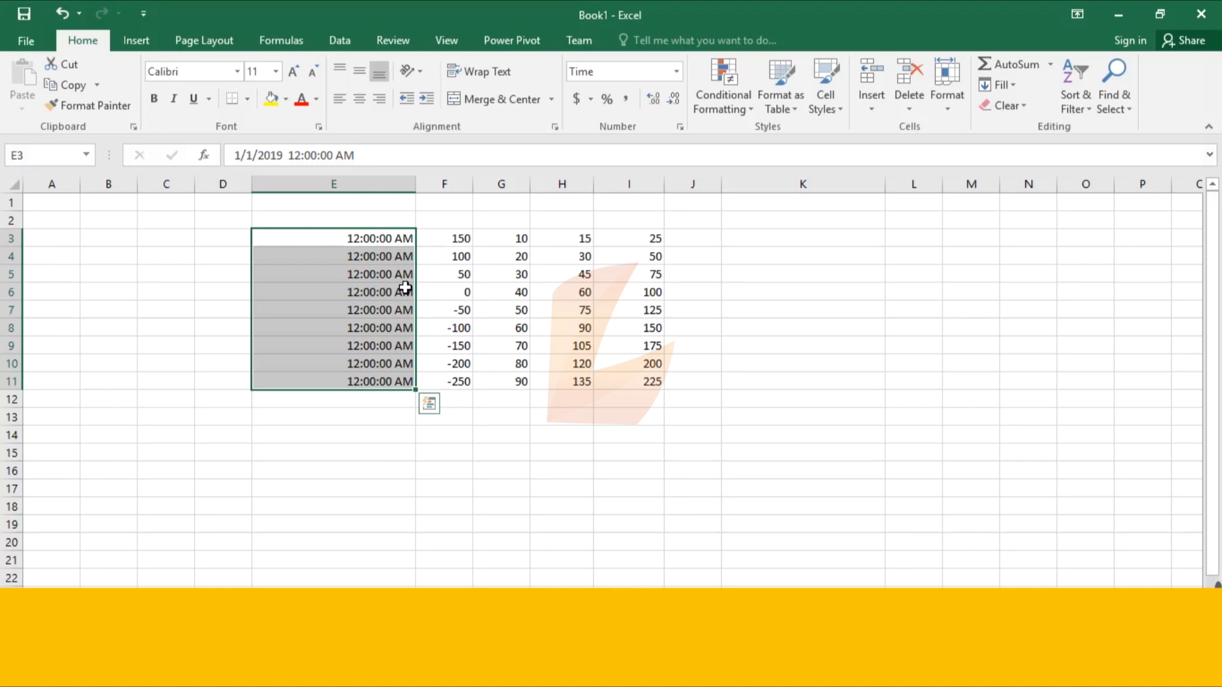
{"action": "left_click", "coordinate": [676, 71]}
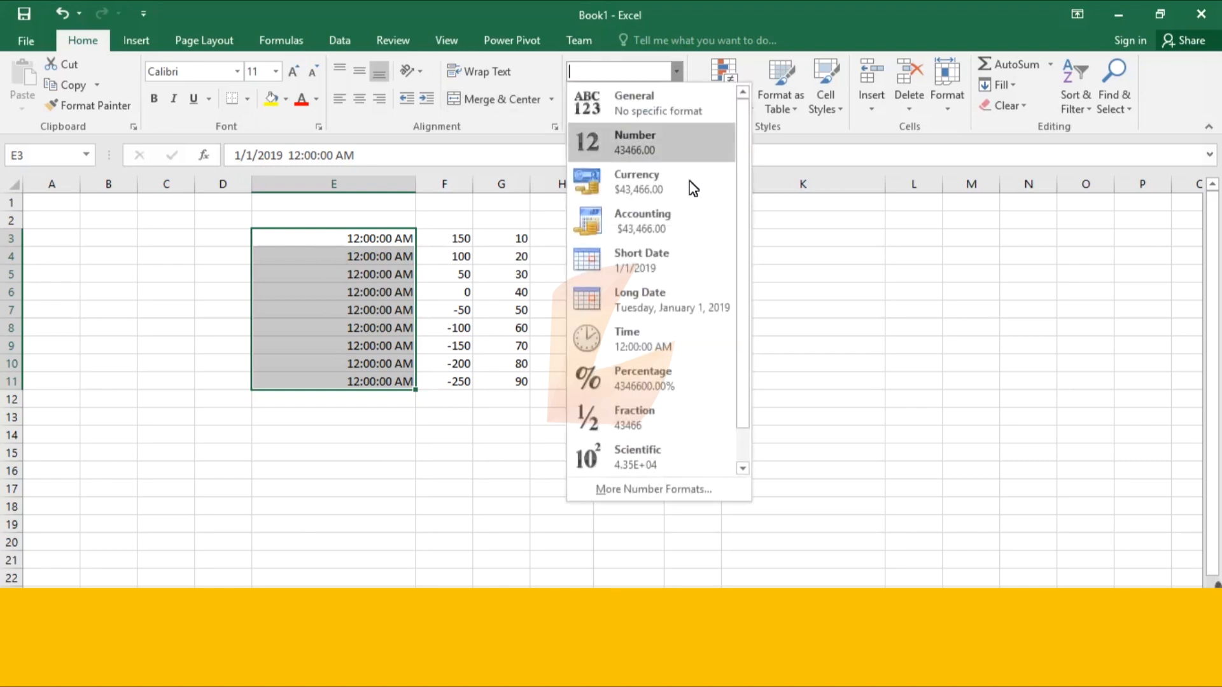
{"action": "left_click", "coordinate": [679, 393]}
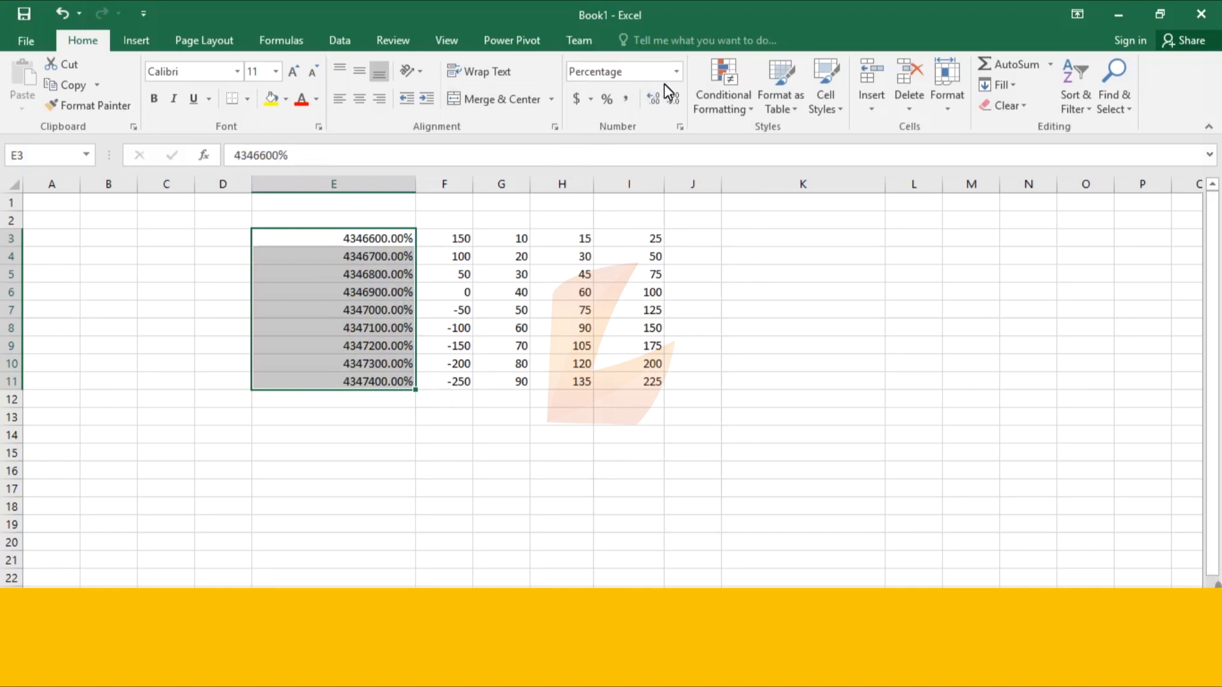
Step: Restore the percentage-formatted cells E3:E11 to dates with Short Date, and finish with the Long Date format
{"action": "left_click", "coordinate": [676, 72]}
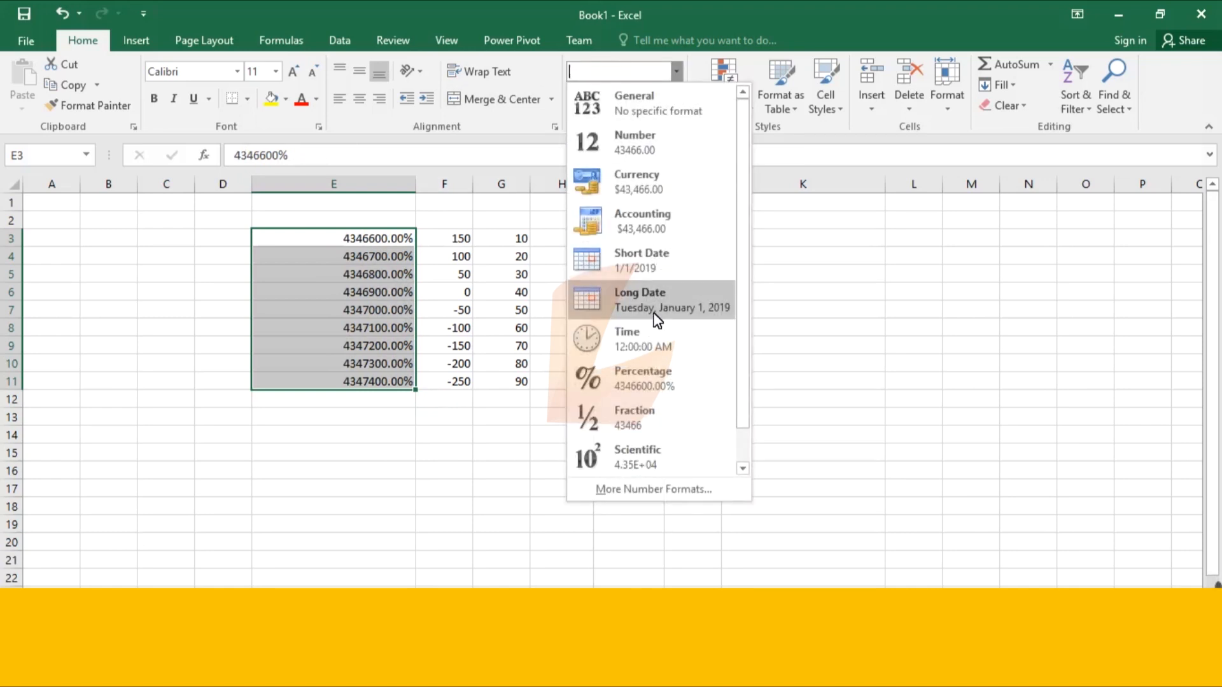
{"action": "left_click", "coordinate": [651, 256]}
{"action": "left_click", "coordinate": [676, 71]}
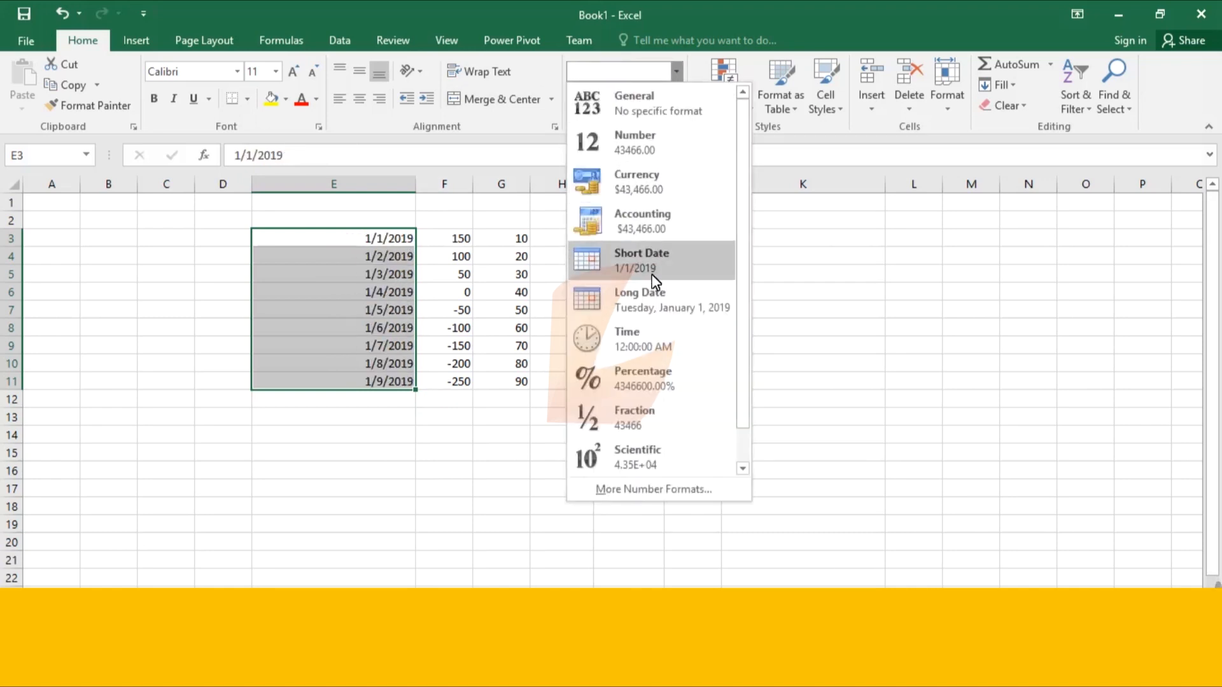
{"action": "left_click", "coordinate": [657, 295]}
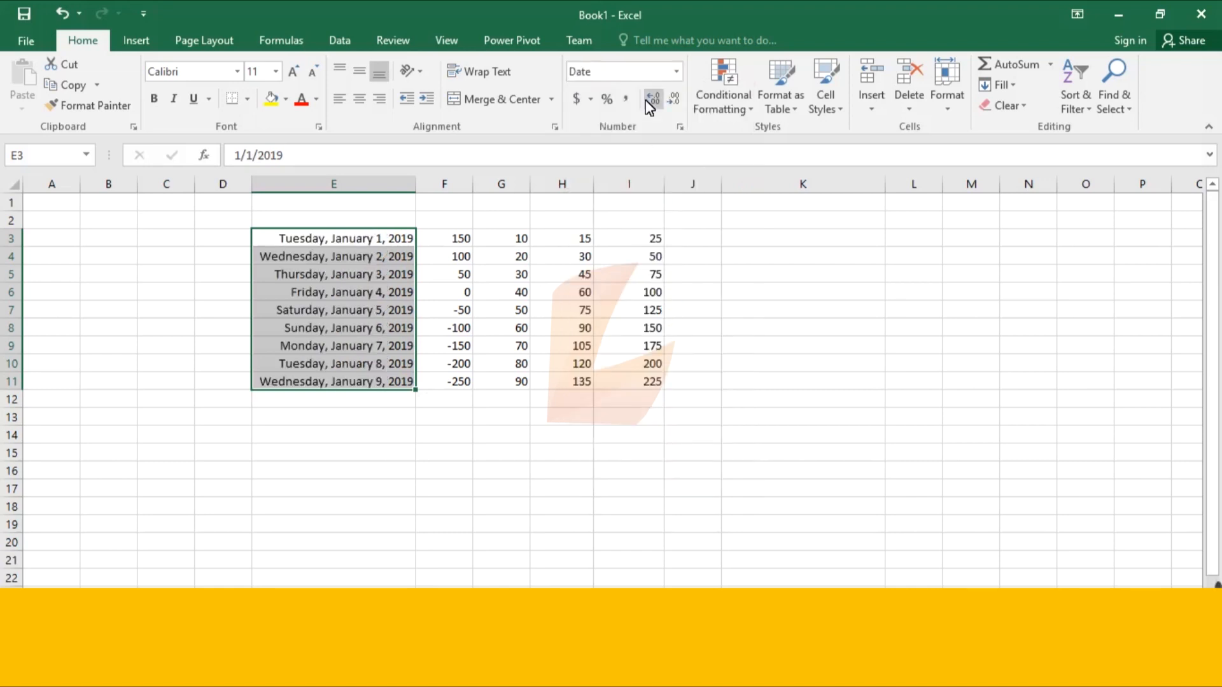
Step: Apply the Number format to the values in cells I3:I11
{"action": "left_click", "coordinate": [630, 246]}
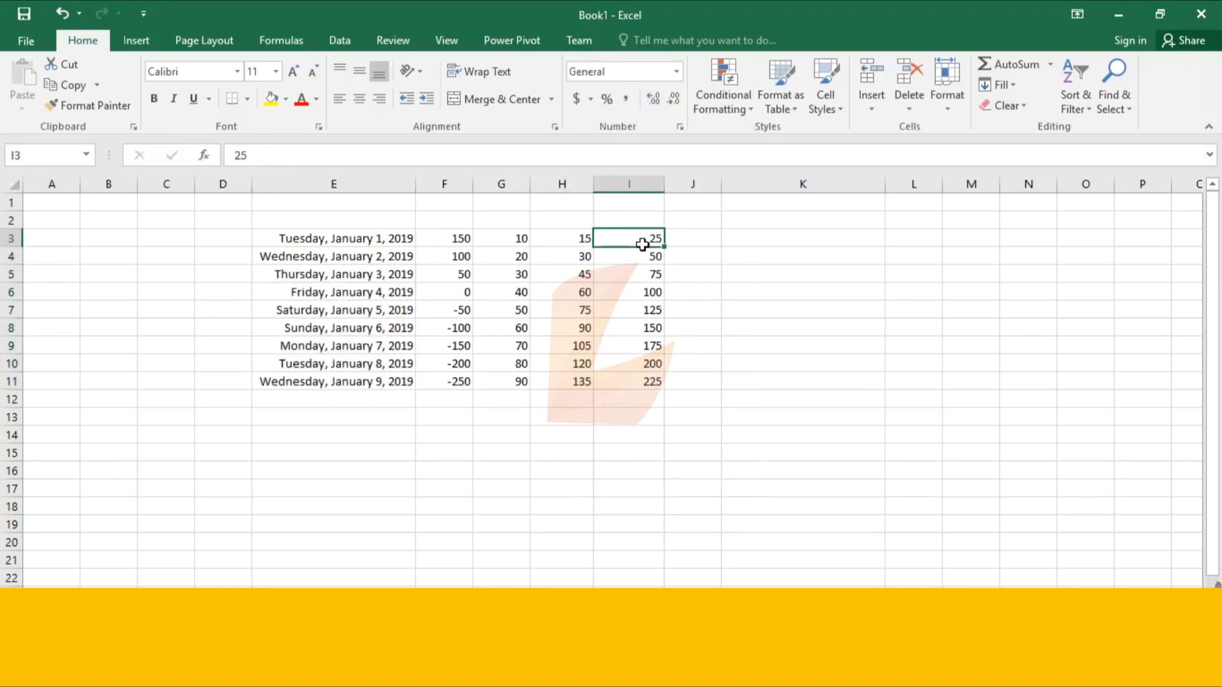
{"action": "left_click_drag", "start_coordinate": [654, 256], "coordinate": [632, 388]}
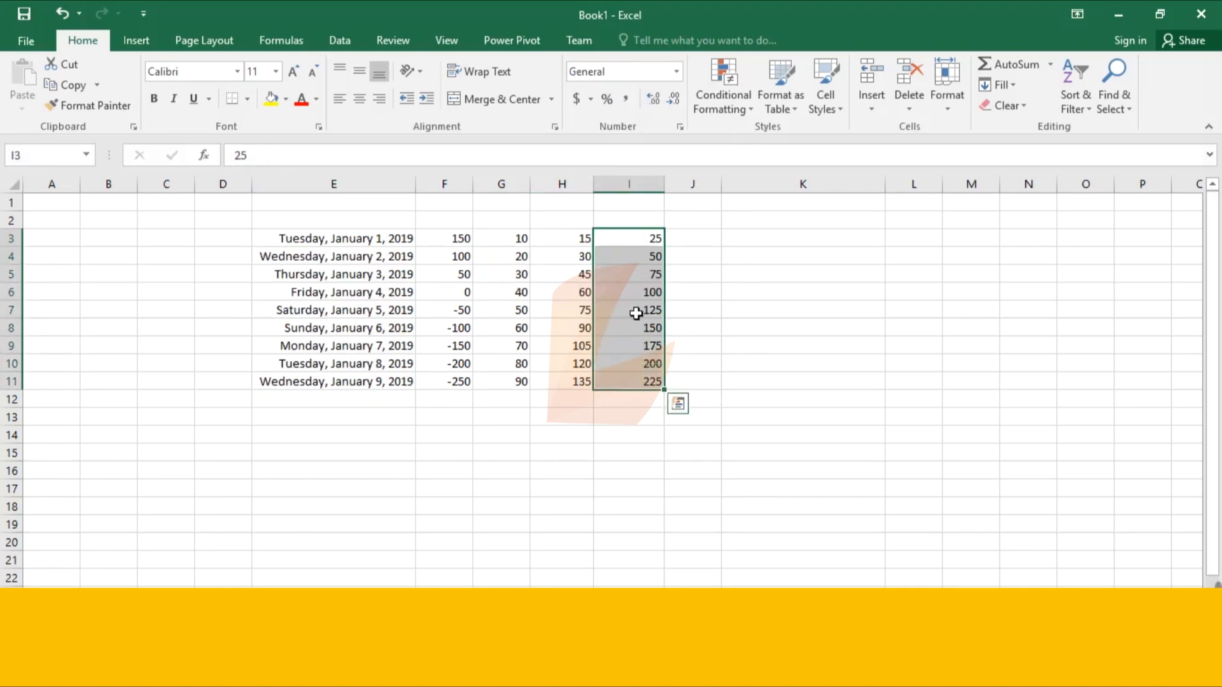
{"action": "left_click", "coordinate": [677, 72]}
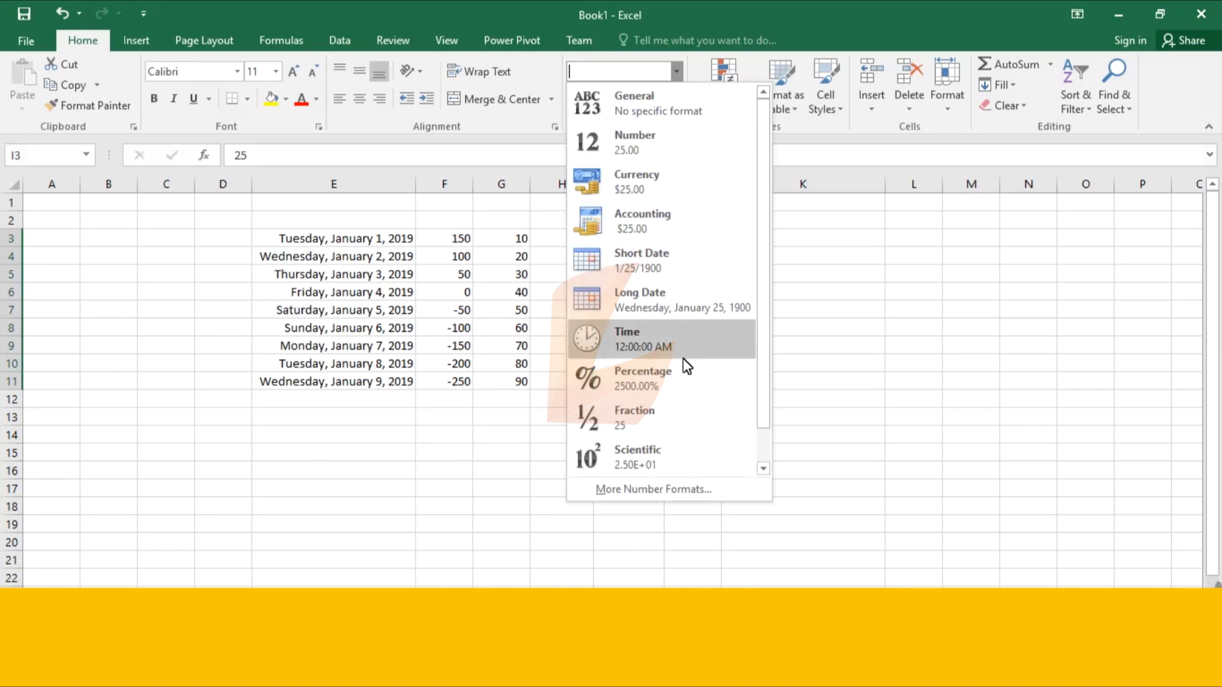
{"action": "scroll", "coordinate": [693, 373], "scroll_direction": "down", "scroll_amount": 1}
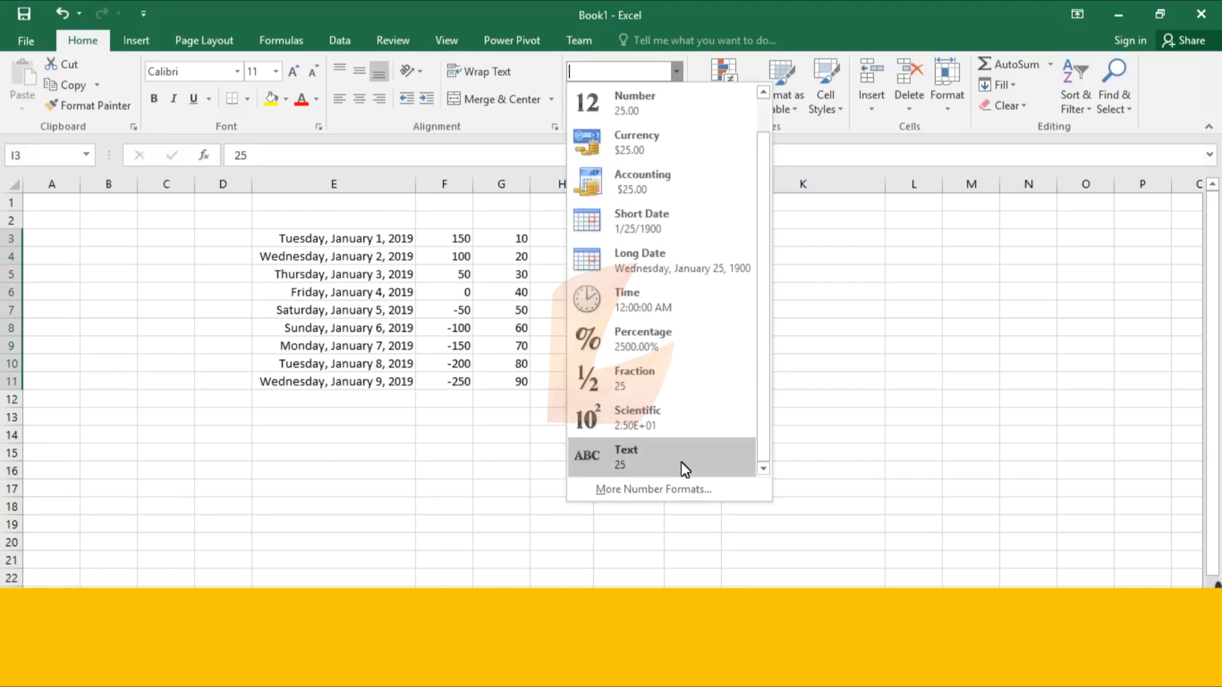
{"action": "scroll", "coordinate": [681, 461], "scroll_direction": "up", "scroll_amount": 1}
{"action": "left_click", "coordinate": [857, 272]}
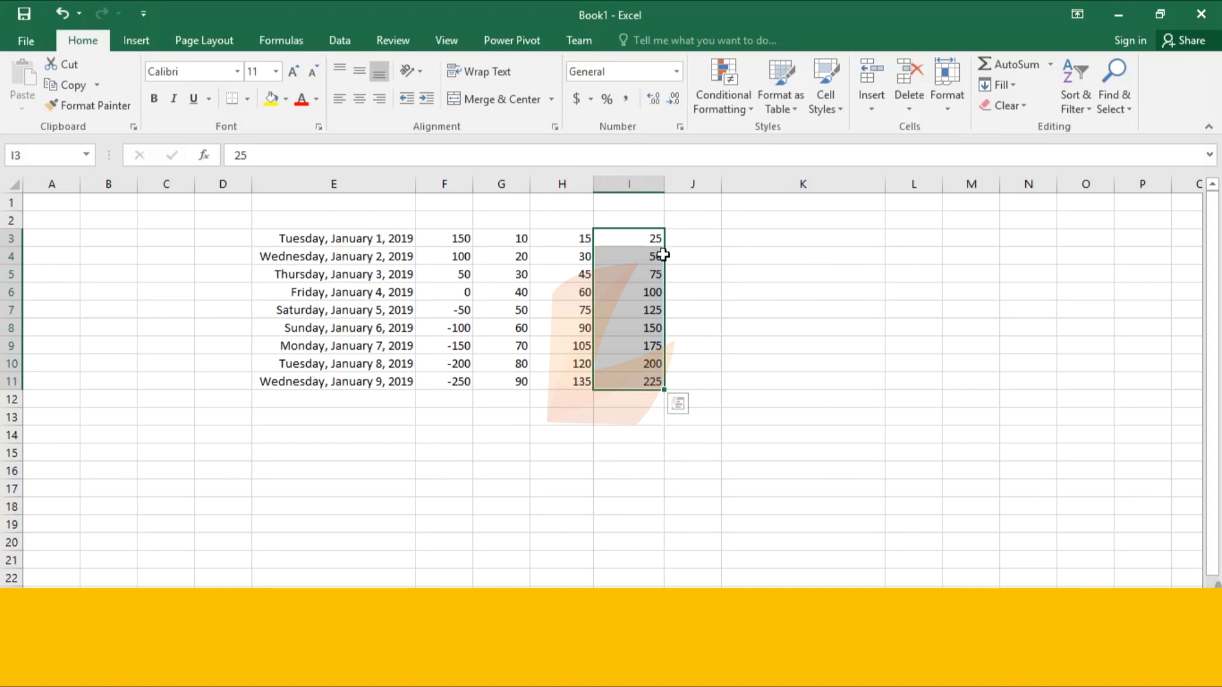
{"action": "left_click", "coordinate": [676, 71]}
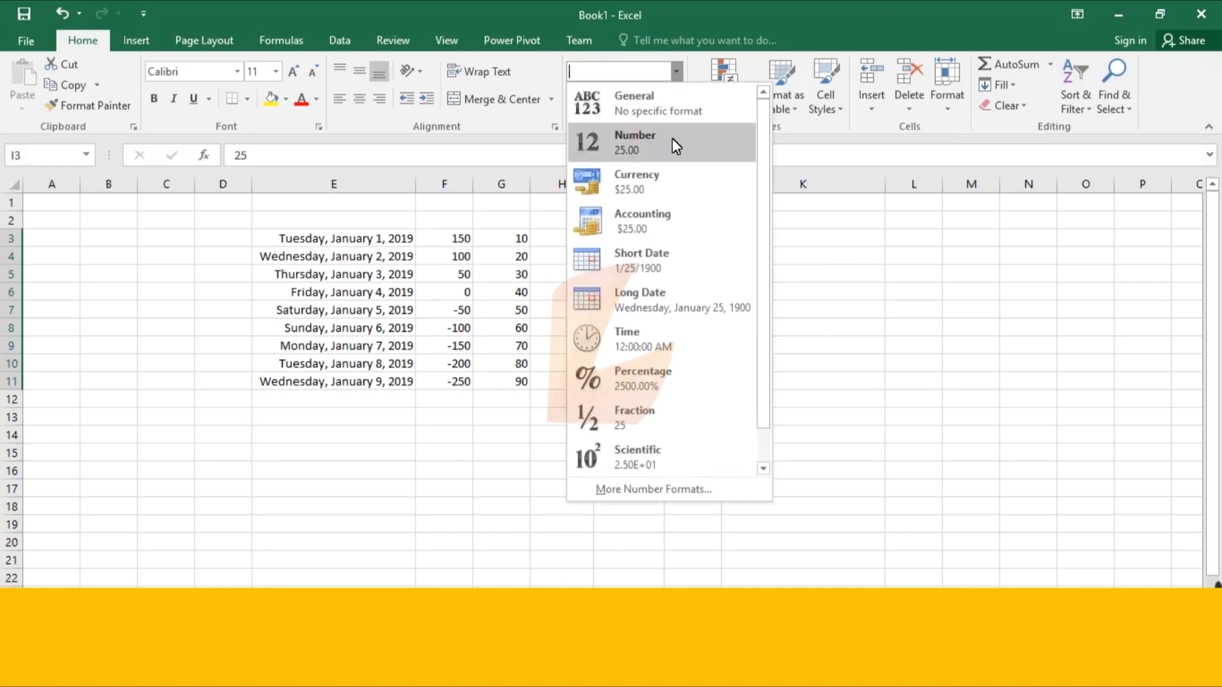
{"action": "left_click", "coordinate": [676, 142]}
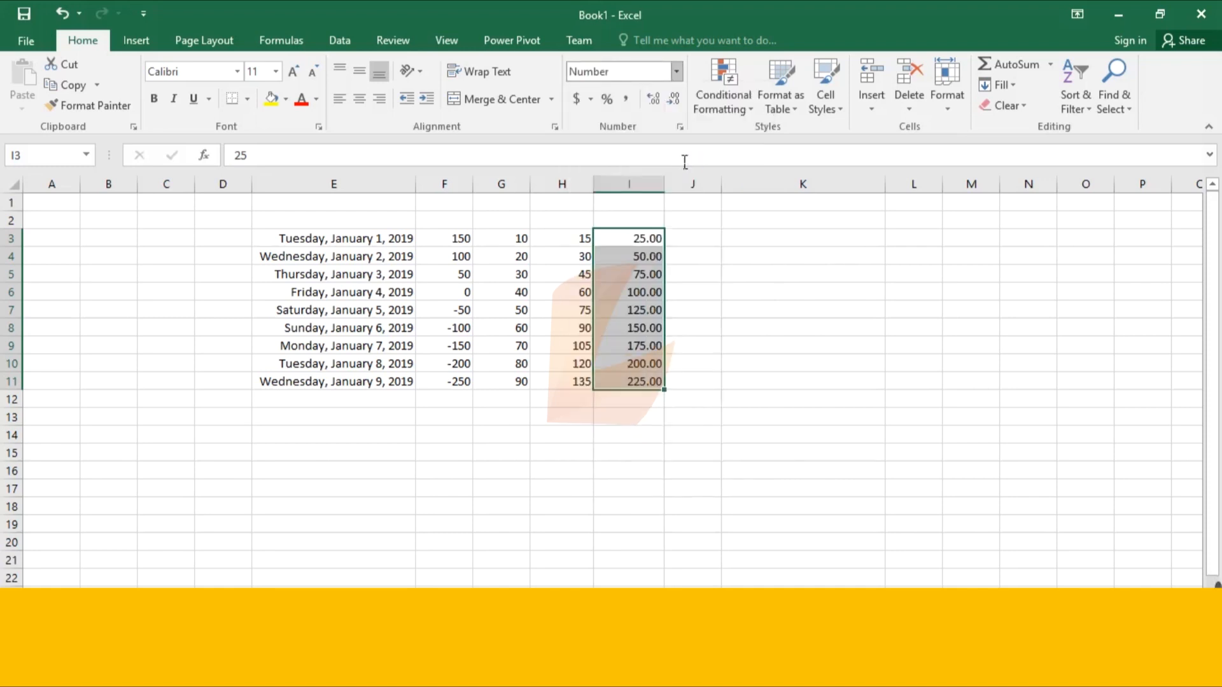
Step: Apply the Currency format to the values in cells H3:H11
{"action": "left_click", "coordinate": [559, 244]}
{"action": "left_click_drag", "start_coordinate": [560, 246], "coordinate": [566, 382]}
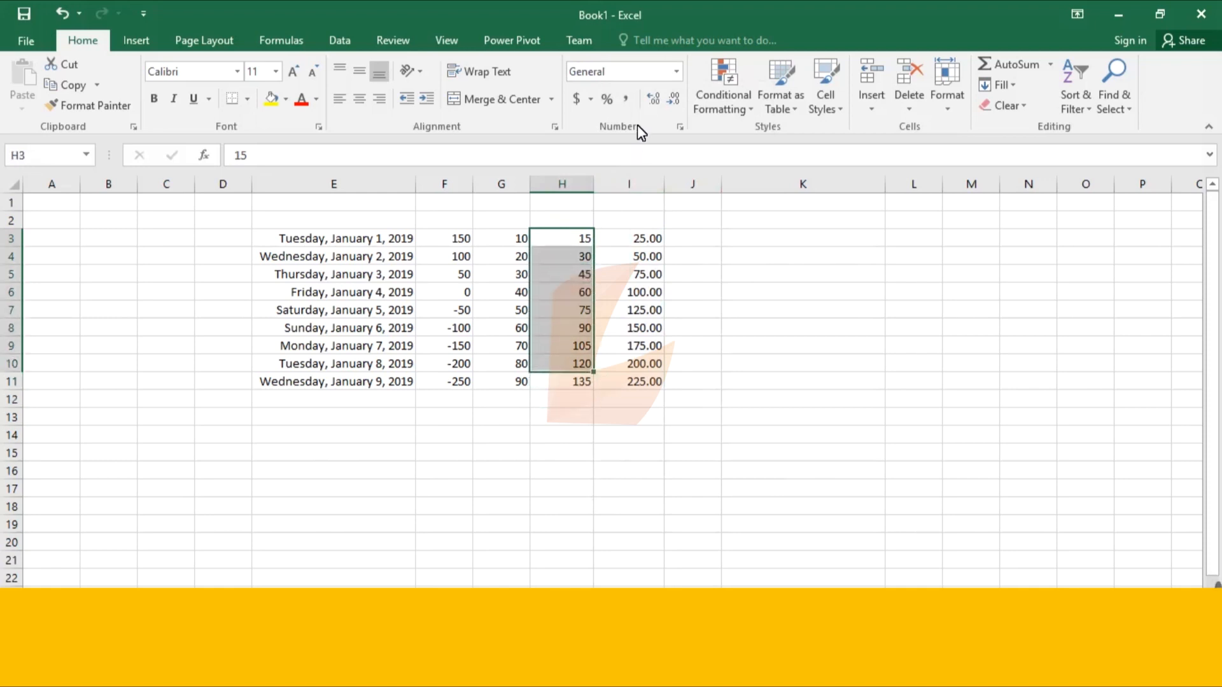
{"action": "left_click", "coordinate": [568, 245]}
{"action": "left_click_drag", "start_coordinate": [569, 245], "coordinate": [567, 383]}
{"action": "left_click", "coordinate": [675, 71]}
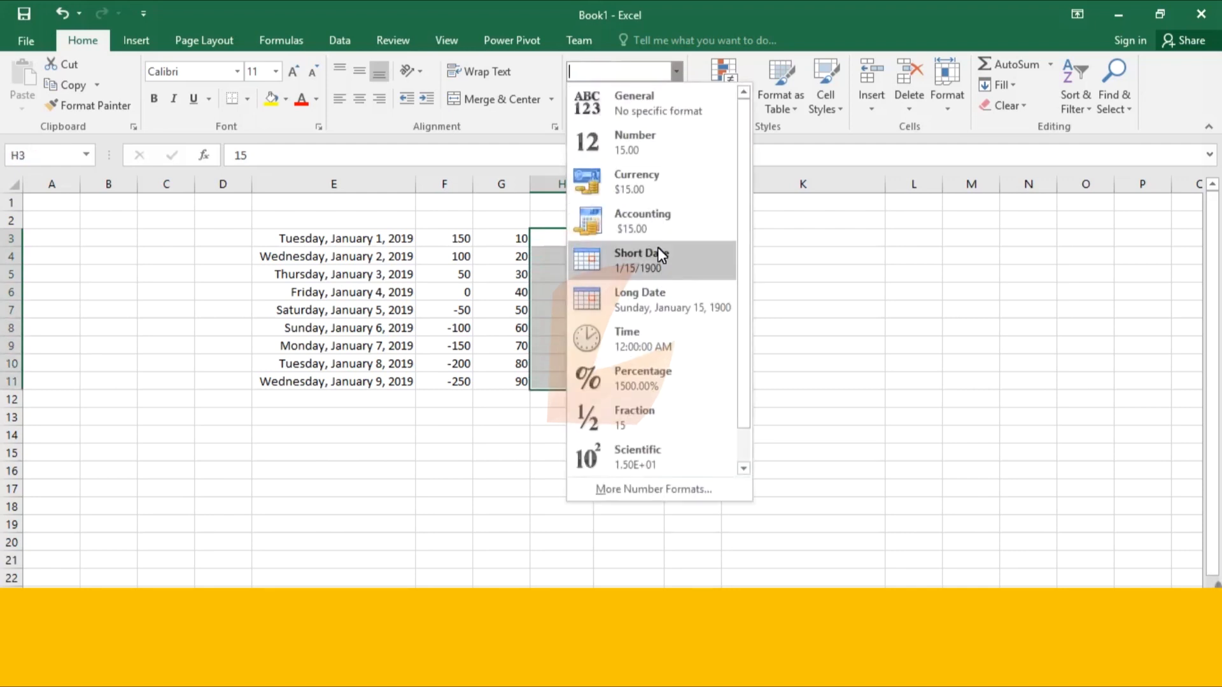
{"action": "left_click", "coordinate": [671, 202]}
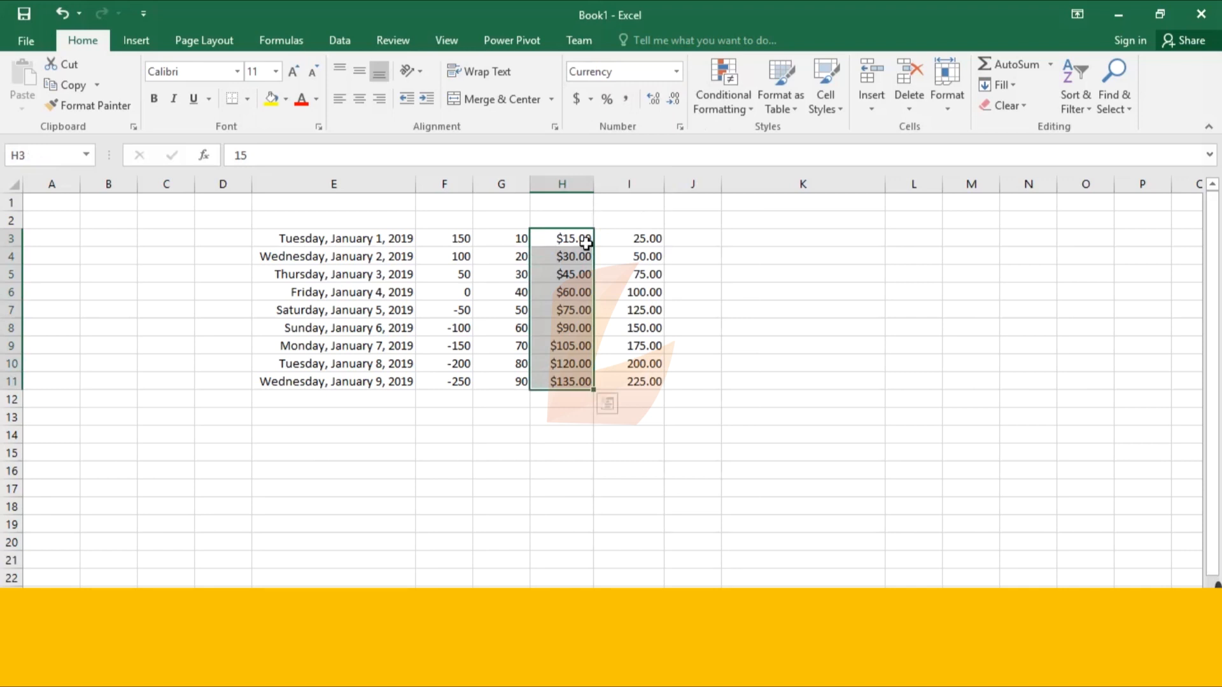
Step: Apply the Accounting format to the values in cells G3:G11
{"action": "left_click", "coordinate": [510, 243]}
{"action": "left_click_drag", "start_coordinate": [511, 249], "coordinate": [514, 385]}
{"action": "left_click", "coordinate": [679, 75]}
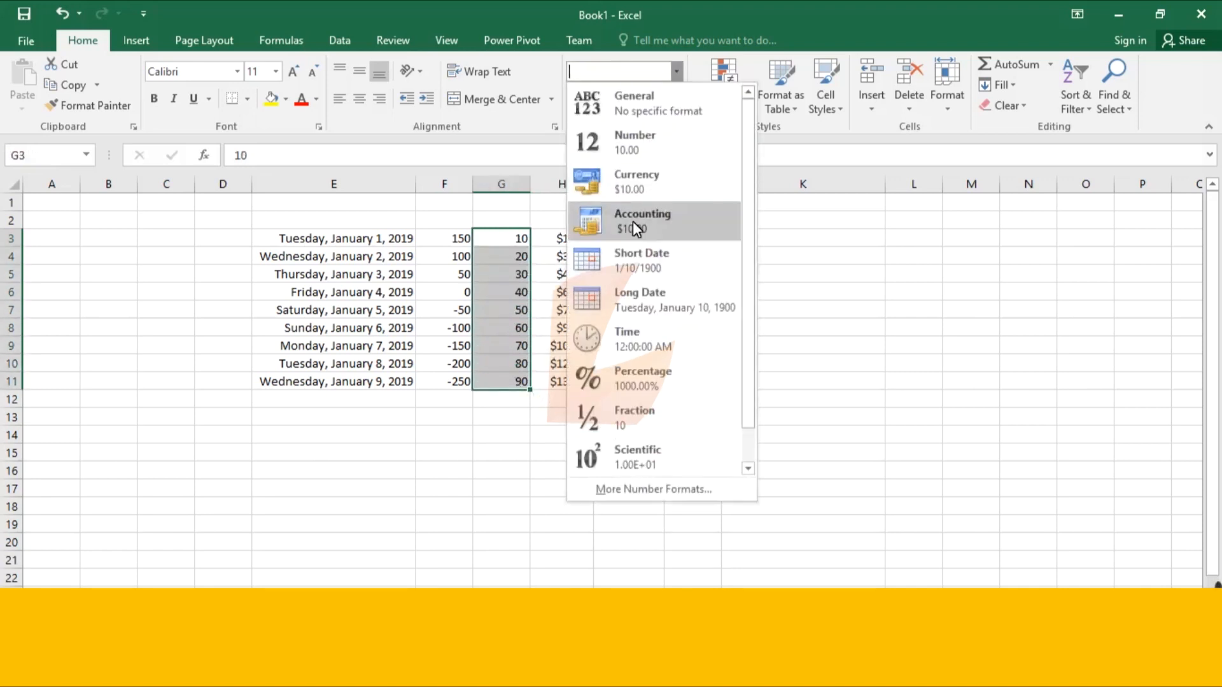
{"action": "left_click", "coordinate": [646, 230]}
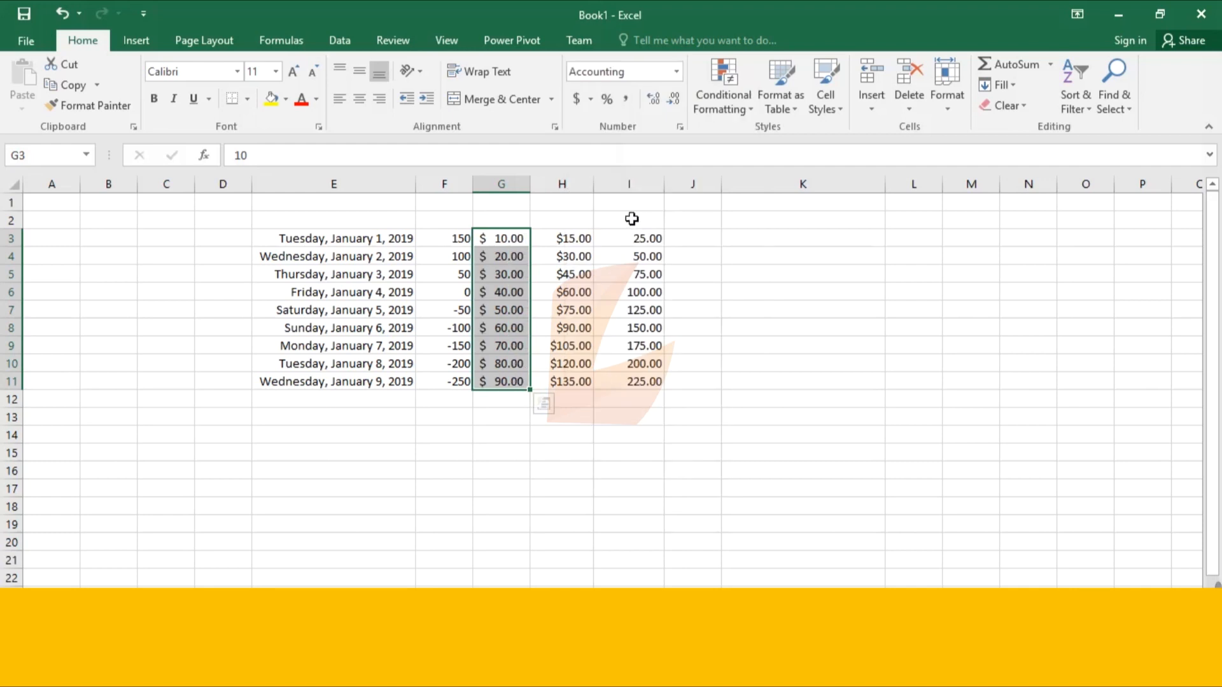
Step: Apply the dollar accounting number format to the values in cells F3:F11
{"action": "left_click", "coordinate": [451, 246]}
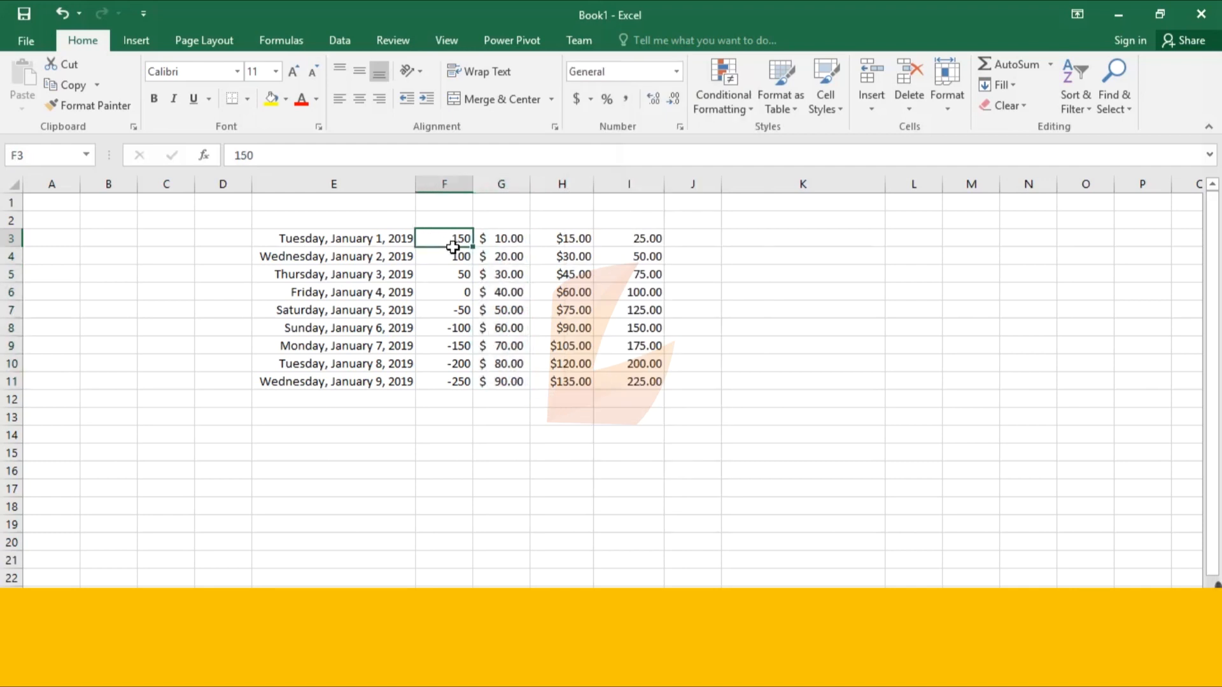
{"action": "left_click_drag", "start_coordinate": [445, 243], "coordinate": [459, 391]}
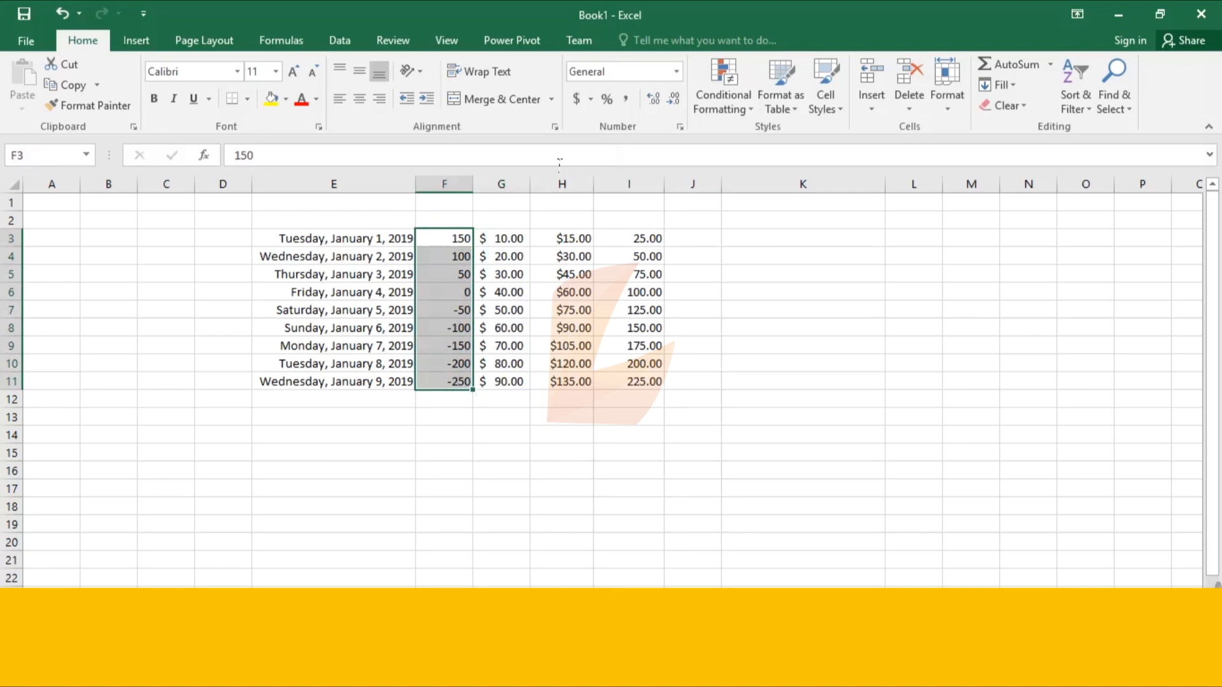
{"action": "left_click", "coordinate": [577, 100]}
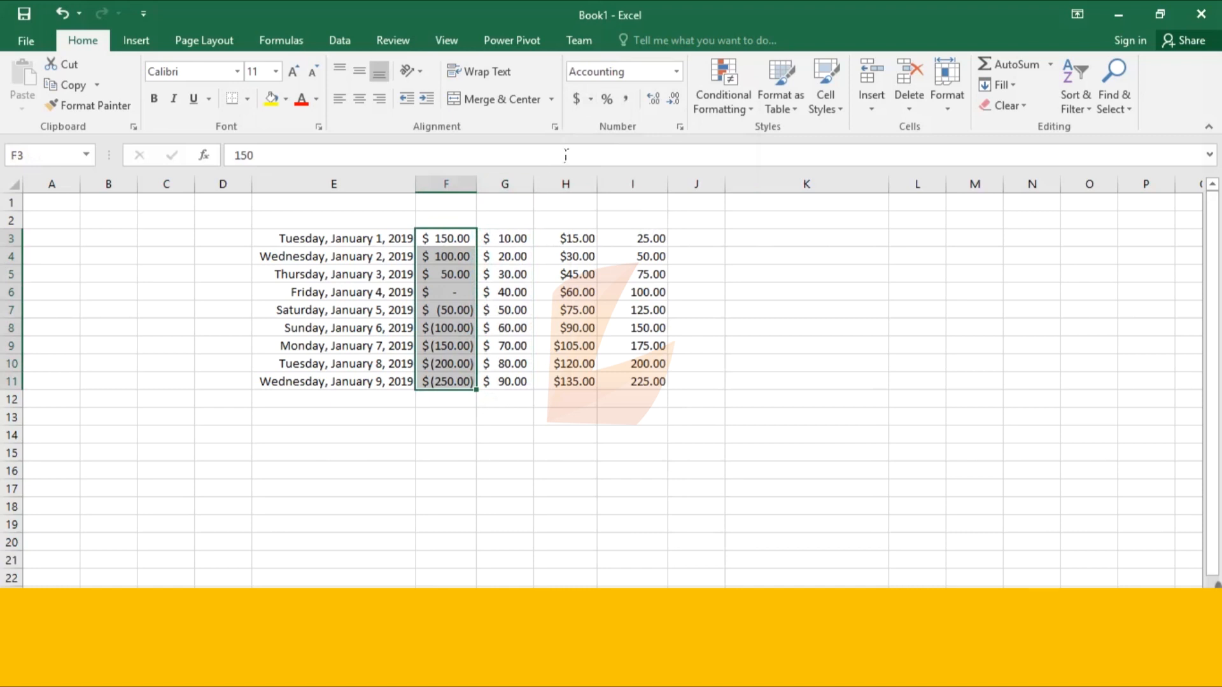
Step: Switch the accounting currency of cells F3:F11 to Euro and finally to ¥ Chinese (PRC)
{"action": "left_click", "coordinate": [591, 100]}
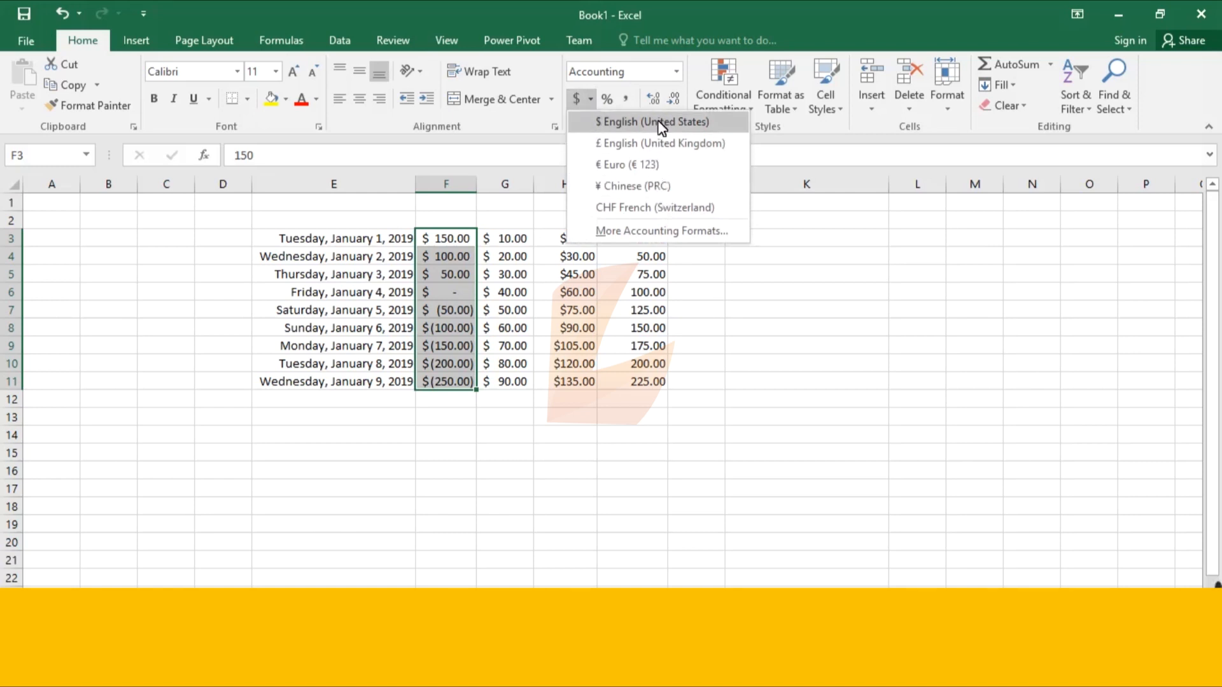
{"action": "left_click", "coordinate": [659, 165]}
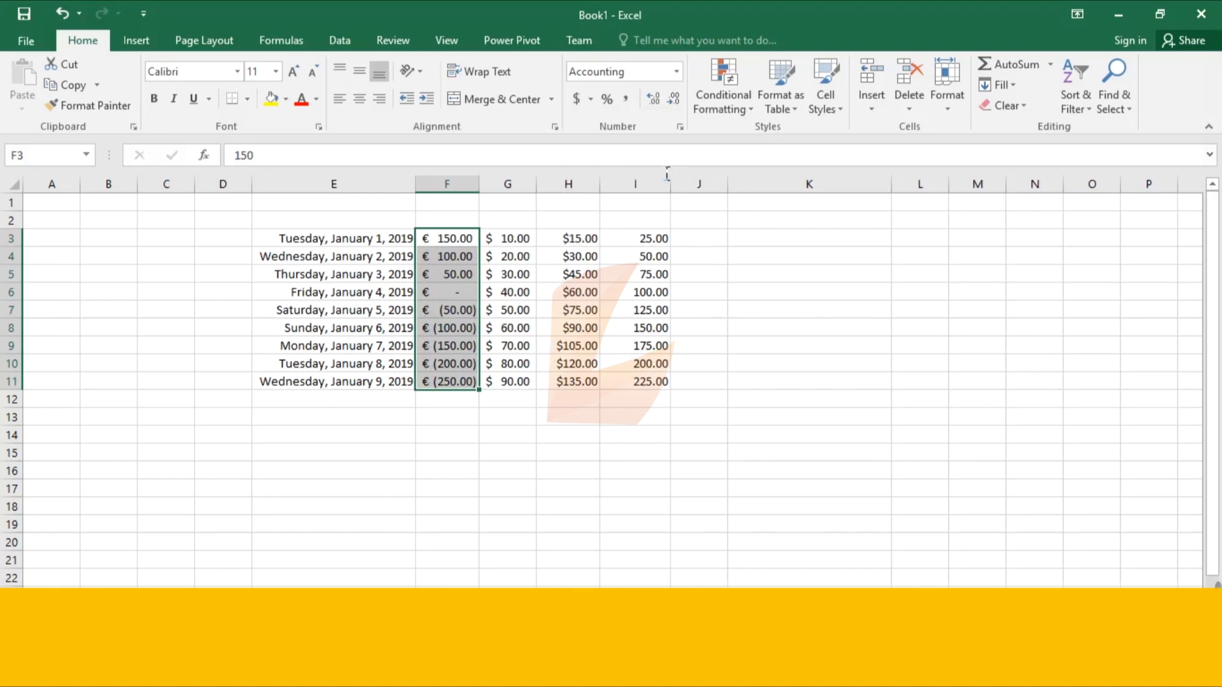
{"action": "left_click", "coordinate": [595, 105]}
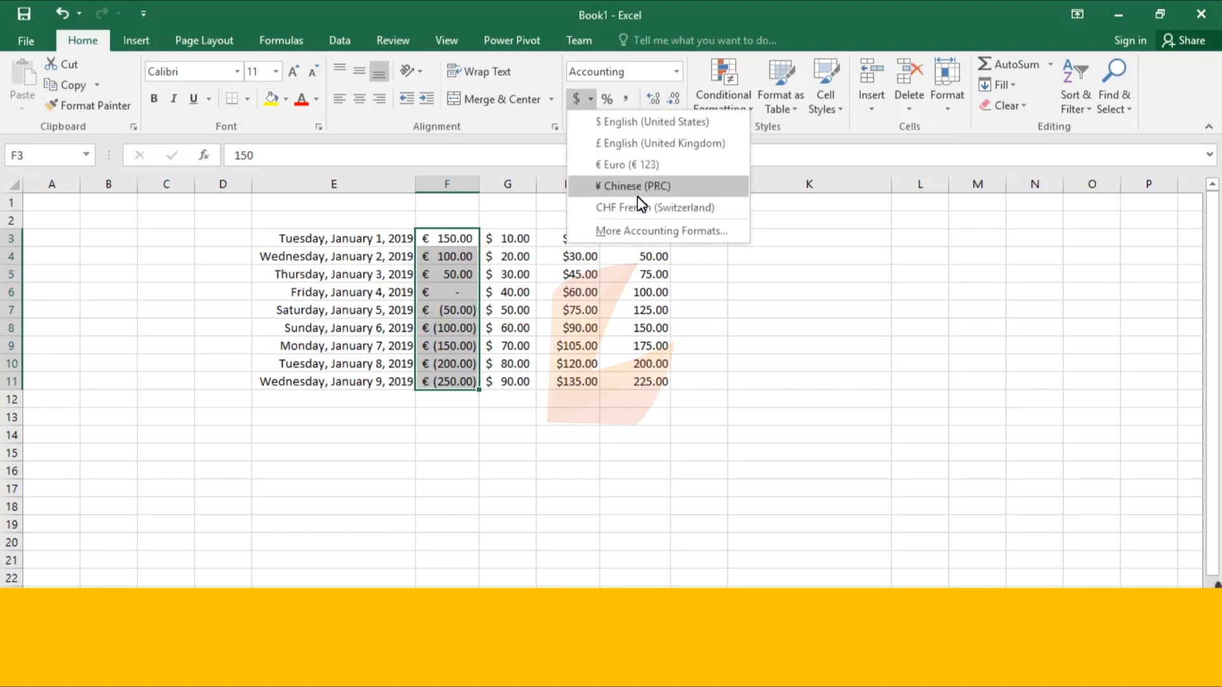
{"action": "left_click", "coordinate": [633, 186]}
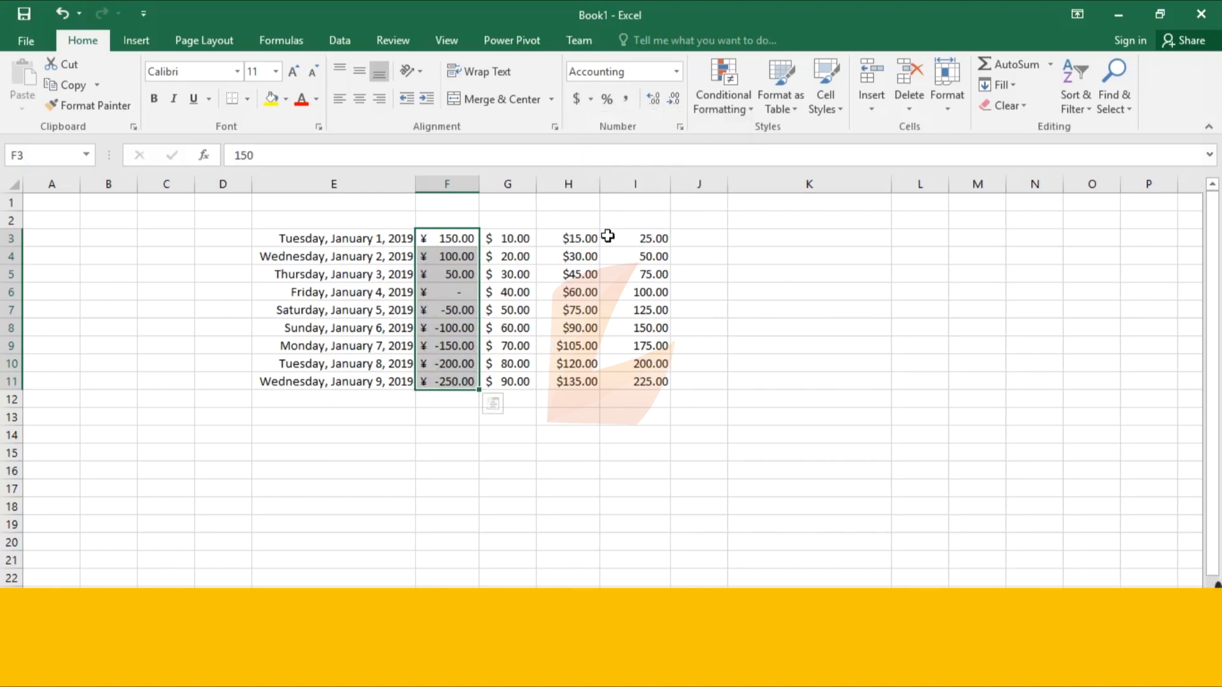
Step: Switch the accounting currency of cells F3:F11 to CHF French (Switzerland) and finally to $ English (United States)
{"action": "left_click", "coordinate": [590, 100]}
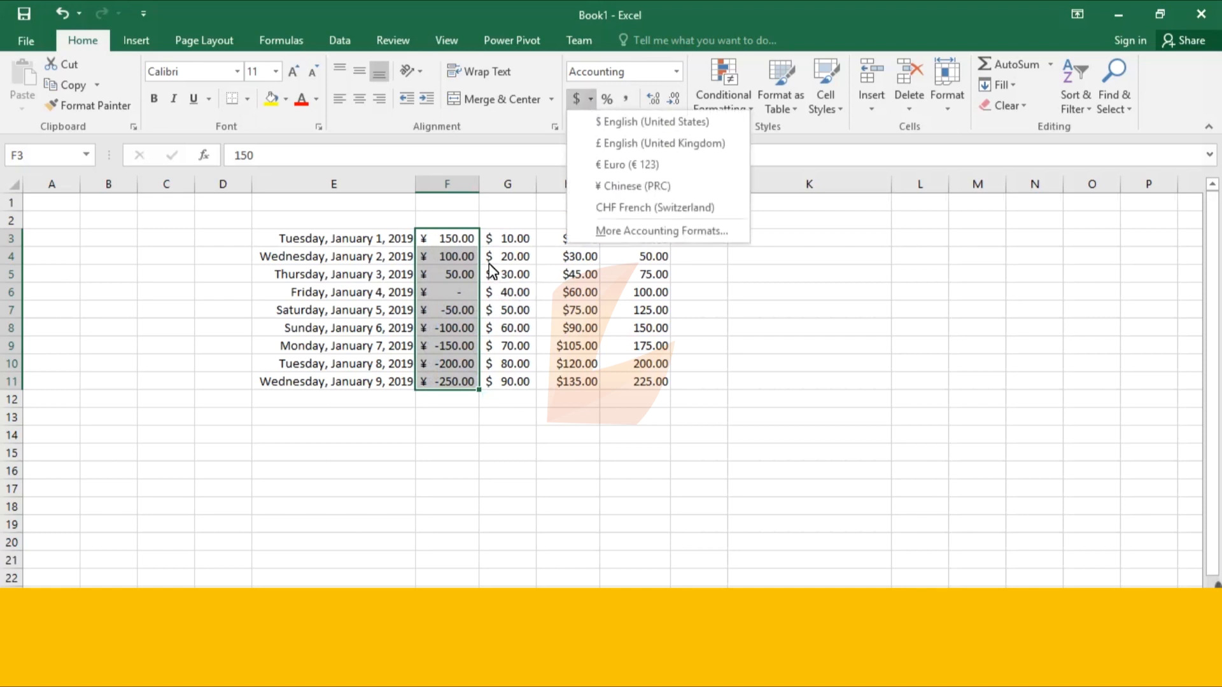
{"action": "left_click", "coordinate": [639, 210]}
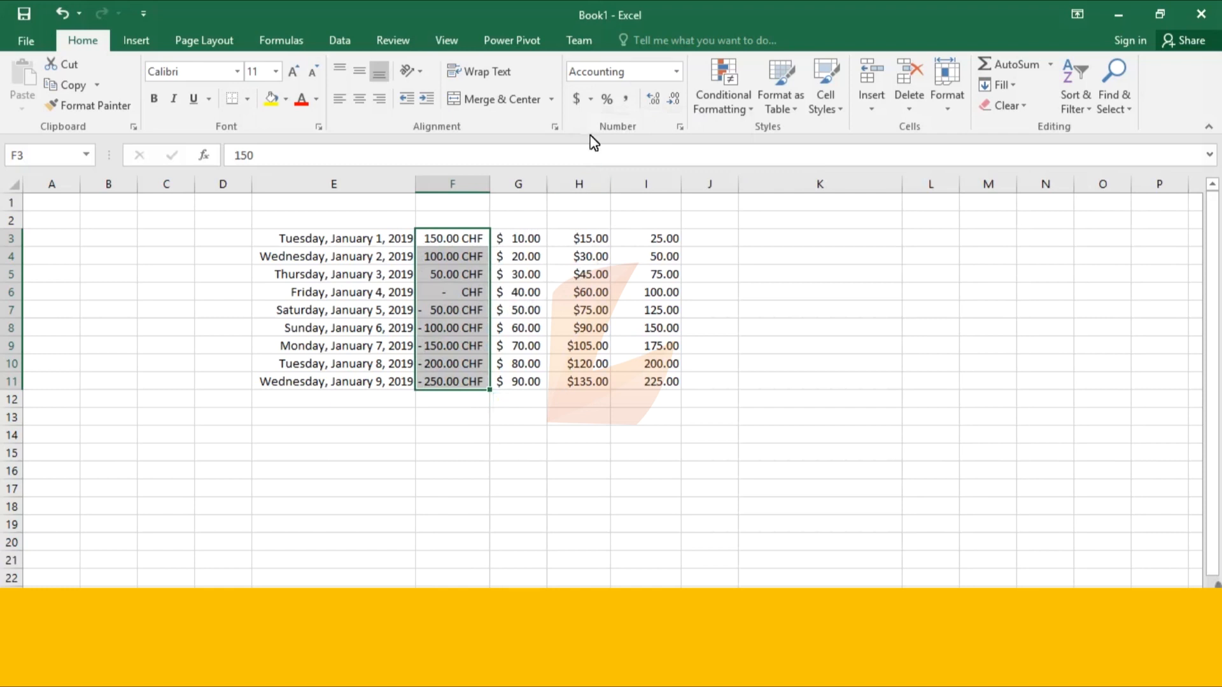
{"action": "left_click", "coordinate": [590, 100]}
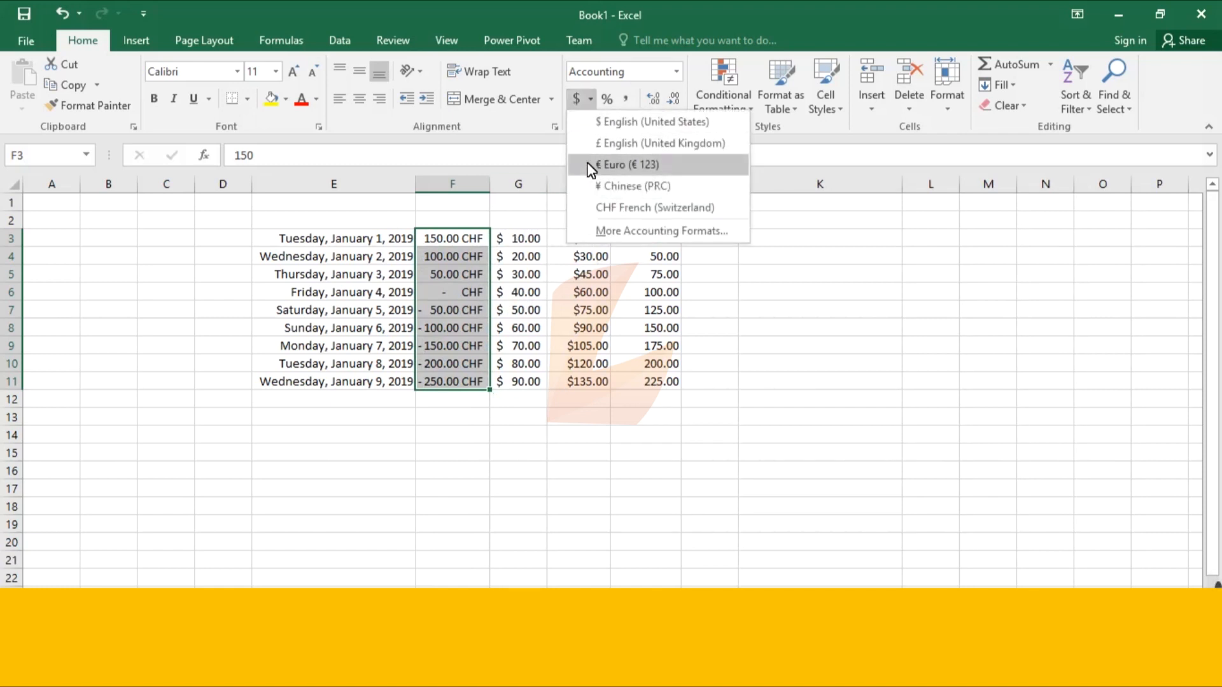
{"action": "left_click", "coordinate": [598, 122]}
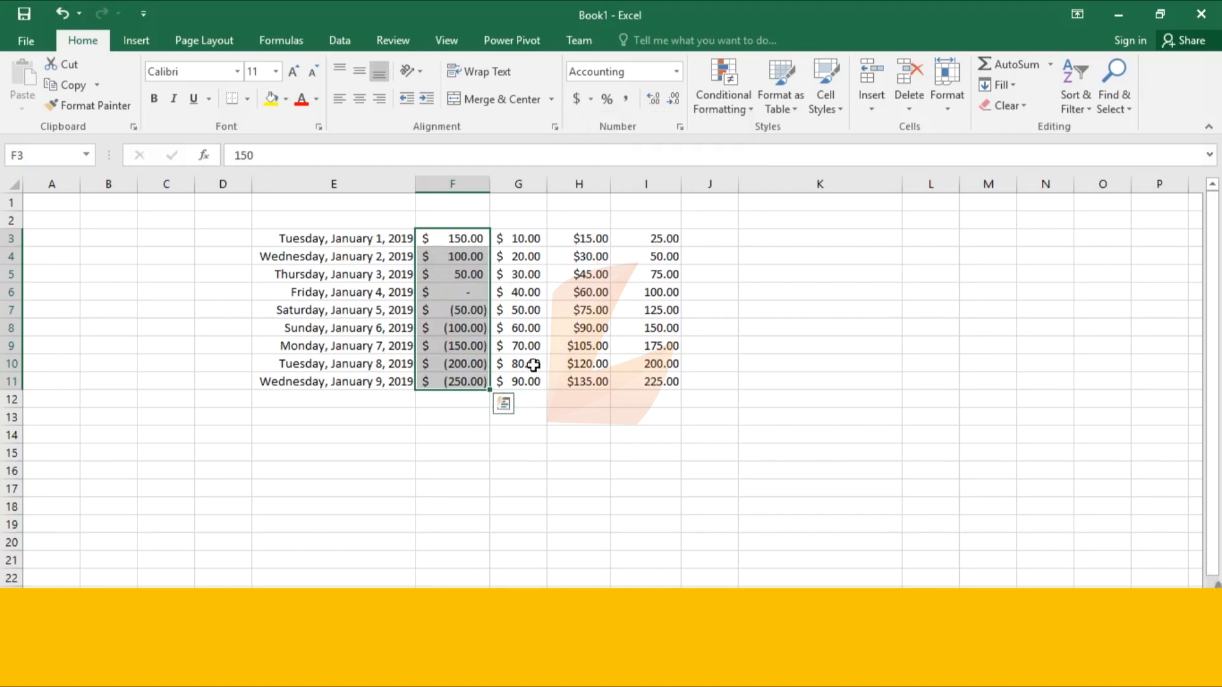
Step: Apply the Percent style to cells F3:F11, and finally replace it with the Comma style
{"action": "left_click", "coordinate": [608, 99]}
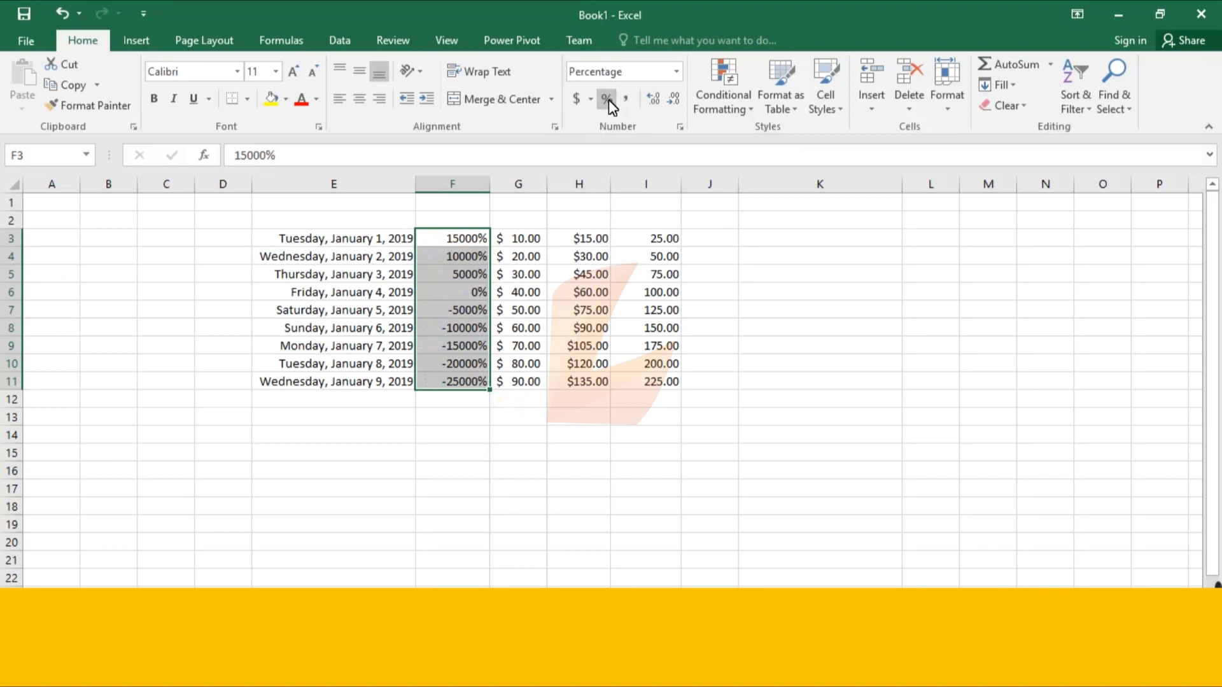
{"action": "left_click", "coordinate": [625, 101]}
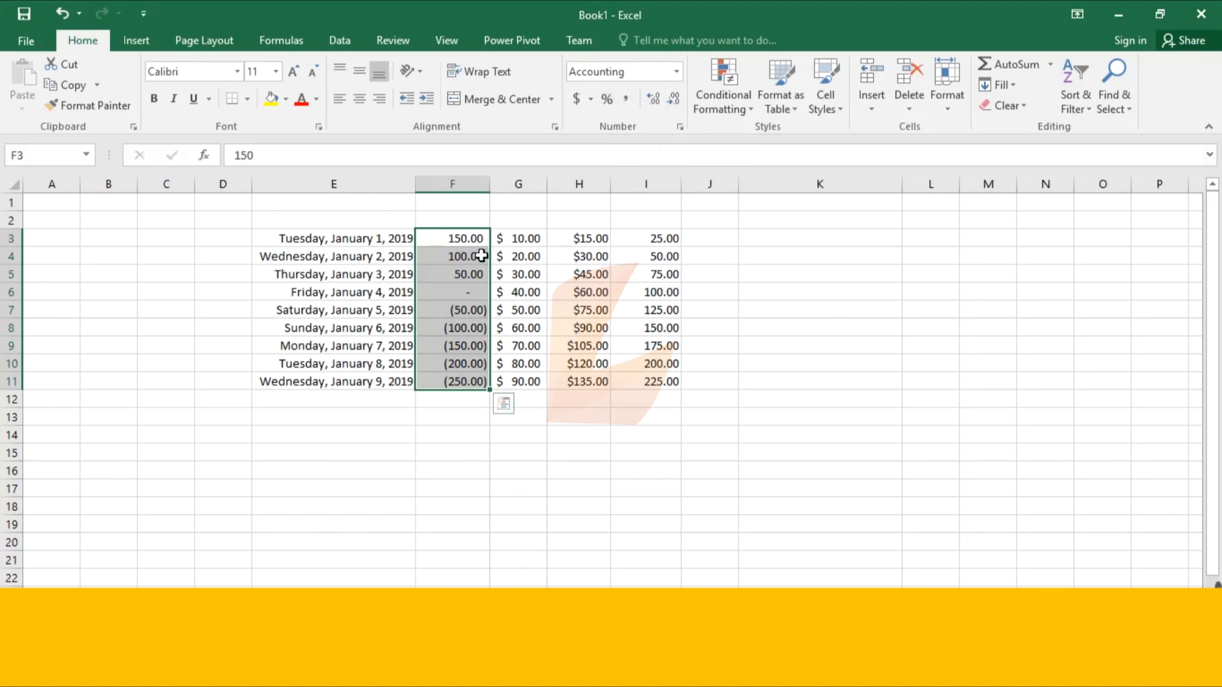
Step: Increase and decrease the decimal places of cells F3:F11 repeatedly, ending with one decimal place, and deselect the range
{"action": "left_click", "coordinate": [650, 103]}
{"action": "left_click", "coordinate": [652, 105]}
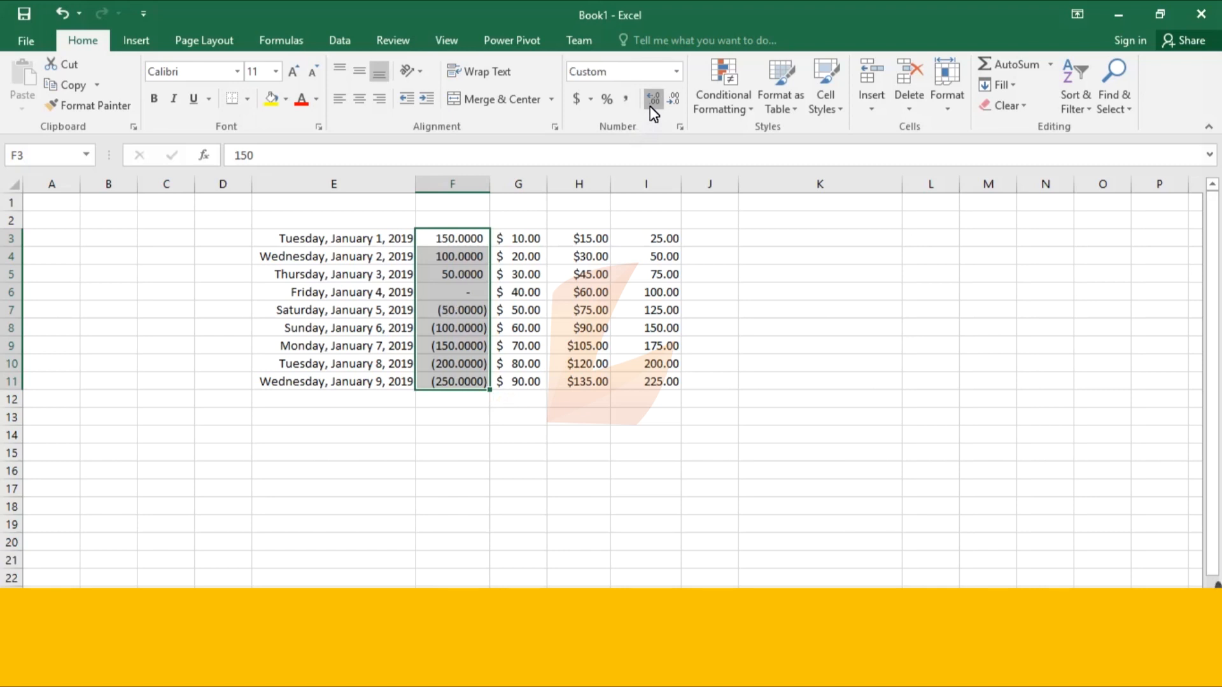
{"action": "left_click", "coordinate": [656, 104]}
{"action": "left_click", "coordinate": [658, 105]}
{"action": "left_click", "coordinate": [668, 101]}
{"action": "left_click", "coordinate": [668, 102]}
{"action": "left_click", "coordinate": [667, 102]}
{"action": "left_click", "coordinate": [668, 102]}
{"action": "left_click", "coordinate": [668, 102]}
{"action": "left_click", "coordinate": [667, 101]}
{"action": "left_click", "coordinate": [653, 100]}
{"action": "left_click", "coordinate": [653, 100]}
{"action": "left_click", "coordinate": [652, 100]}
{"action": "left_click", "coordinate": [671, 101]}
{"action": "left_click", "coordinate": [671, 100]}
{"action": "left_click", "coordinate": [669, 100]}
{"action": "left_click", "coordinate": [653, 101]}
{"action": "left_click", "coordinate": [653, 100]}
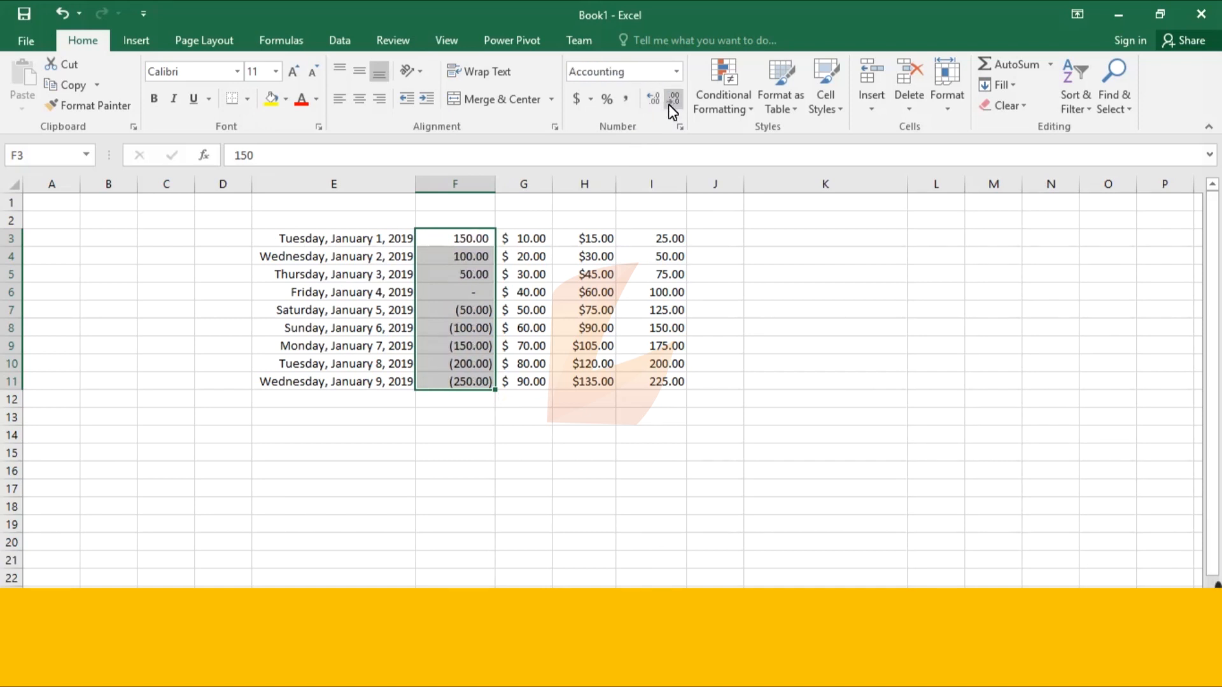
{"action": "left_click", "coordinate": [671, 101]}
{"action": "left_click", "coordinate": [717, 242]}
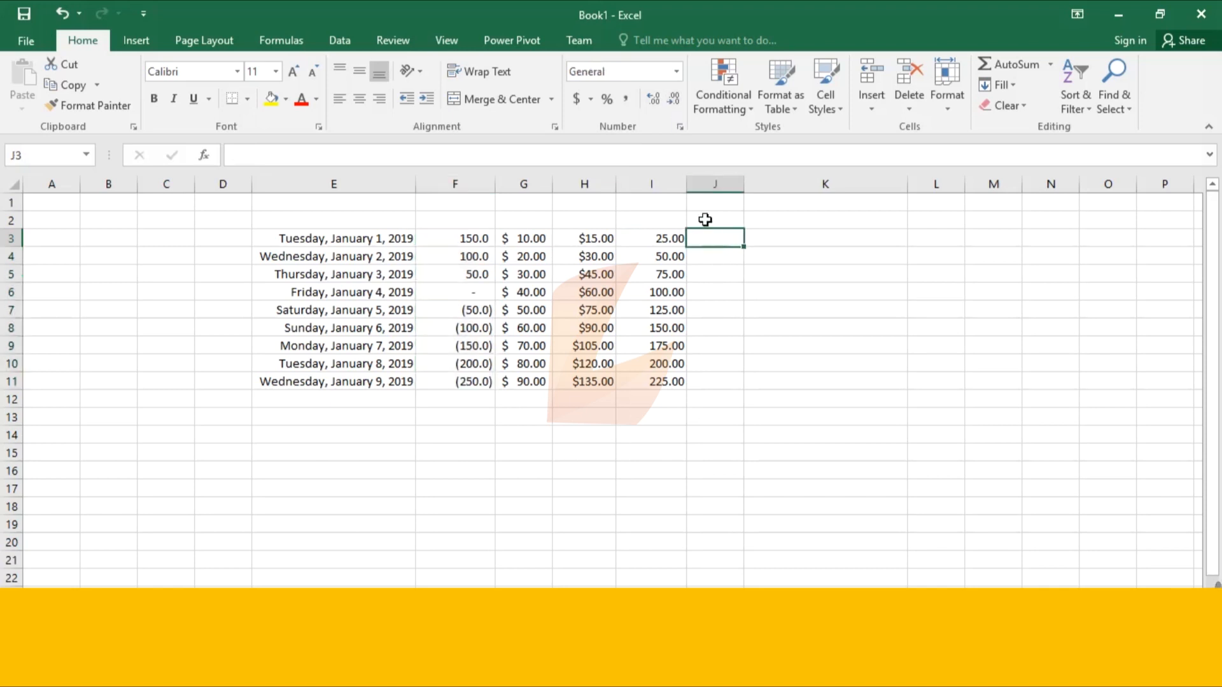
{"action": "left_click", "coordinate": [461, 255]}
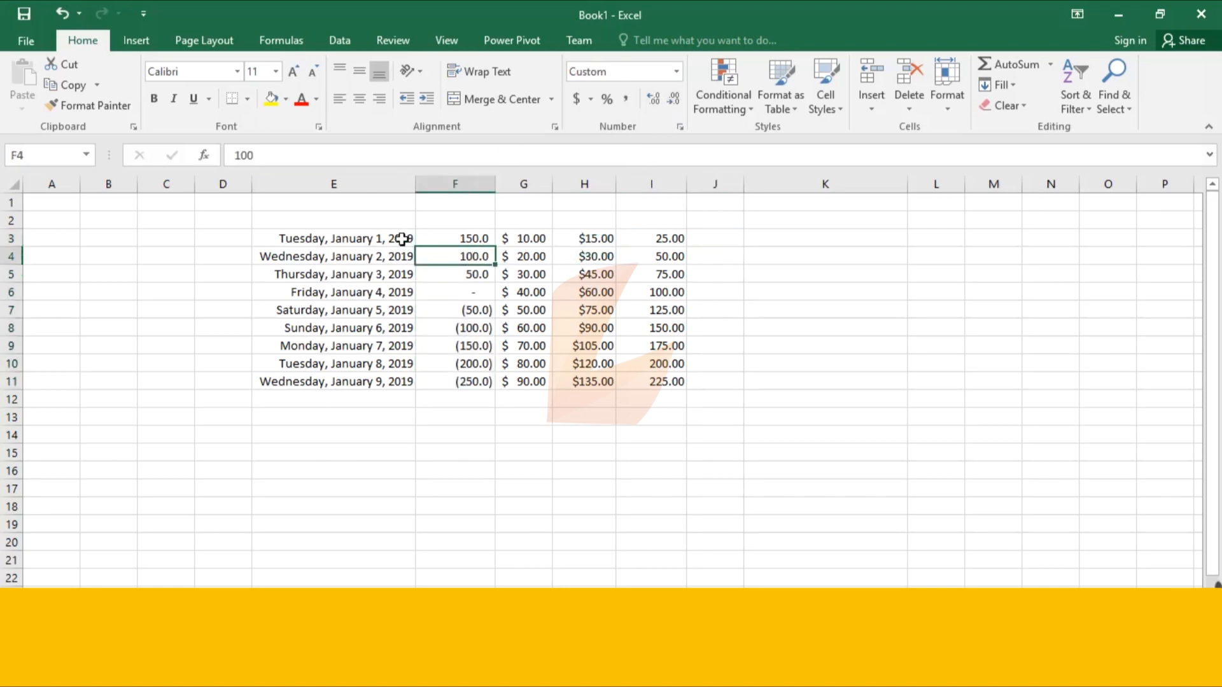